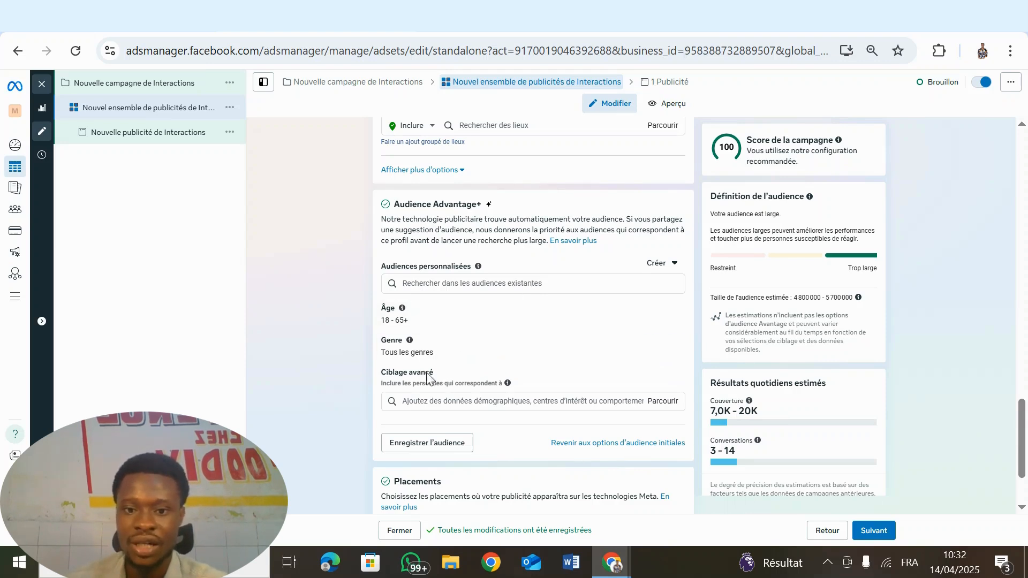
Browse the Ciblage avancé categories and read the descriptions of Données démographiques and Comportements
{"action": "left_click_drag", "start_coordinate": [428, 378], "coordinate": [355, 375]}
{"action": "left_click", "coordinate": [365, 377]}
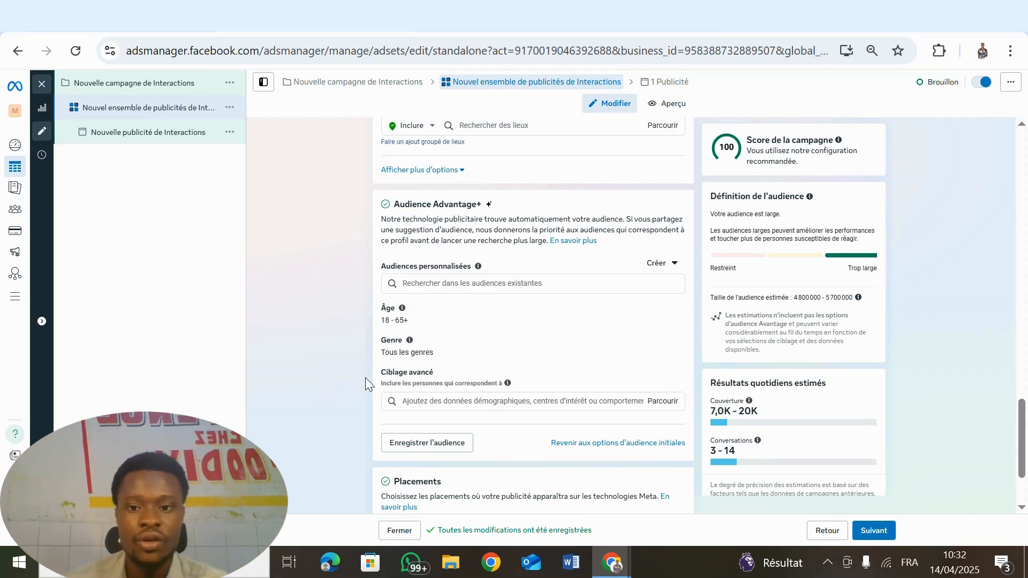
{"action": "left_click", "coordinate": [413, 401]}
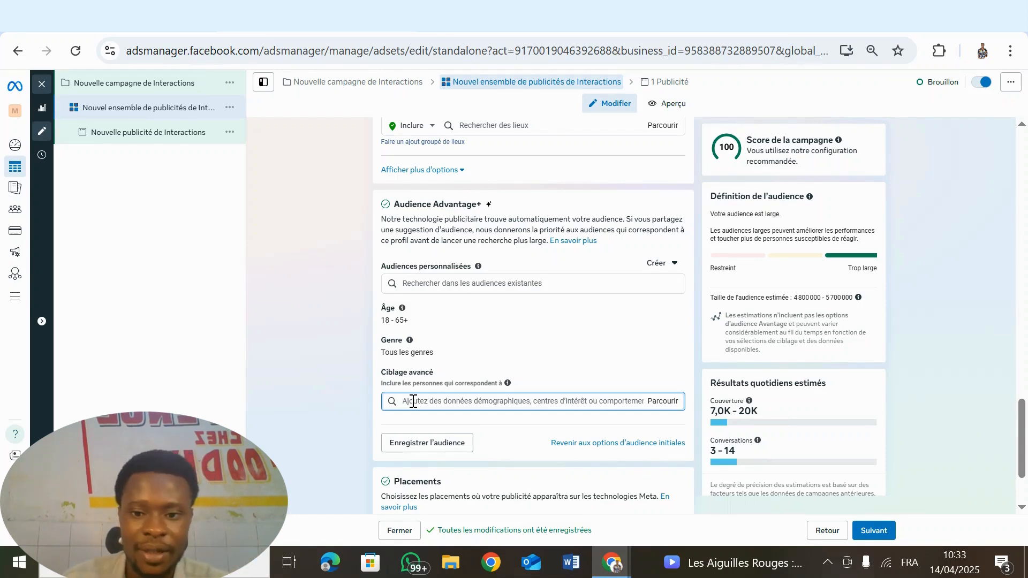
{"action": "left_click", "coordinate": [664, 403]}
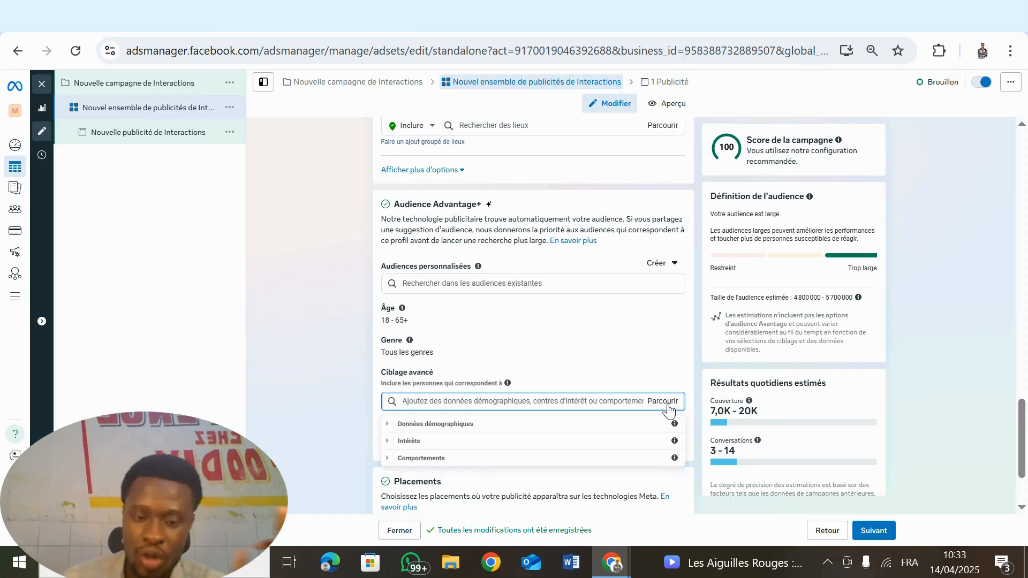
{"action": "mouse_move", "coordinate": [674, 426]}
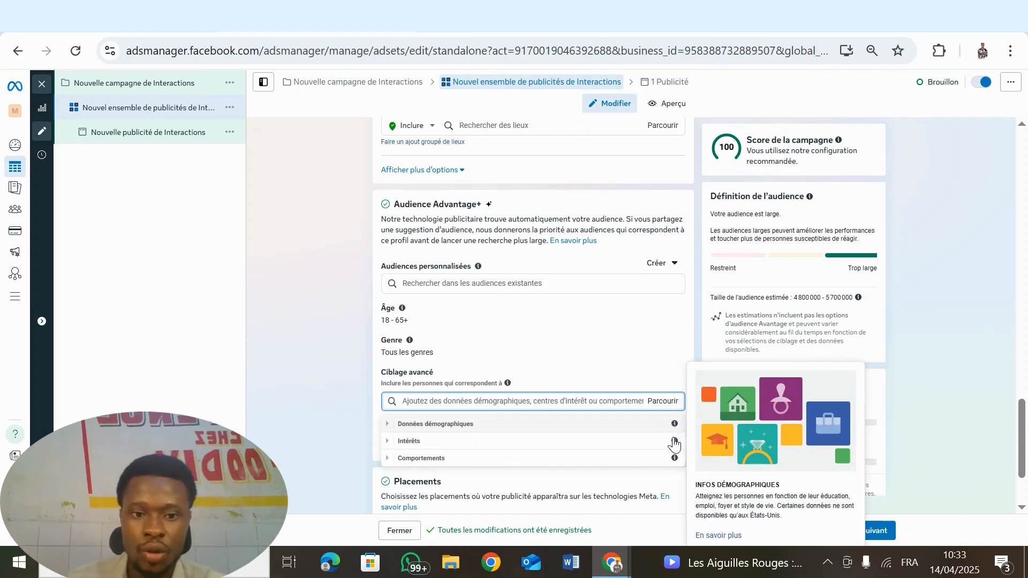
{"action": "mouse_move", "coordinate": [674, 448]}
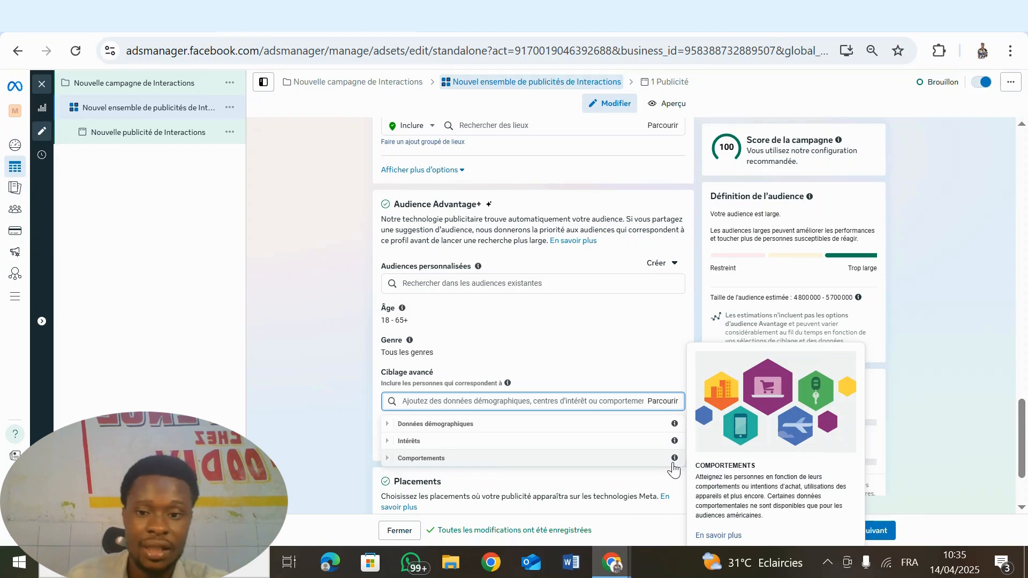
Examine the Données démographiques targeting options, including Formation, Financial and Évènements marquants, then collapse the category
{"action": "left_click", "coordinate": [387, 425]}
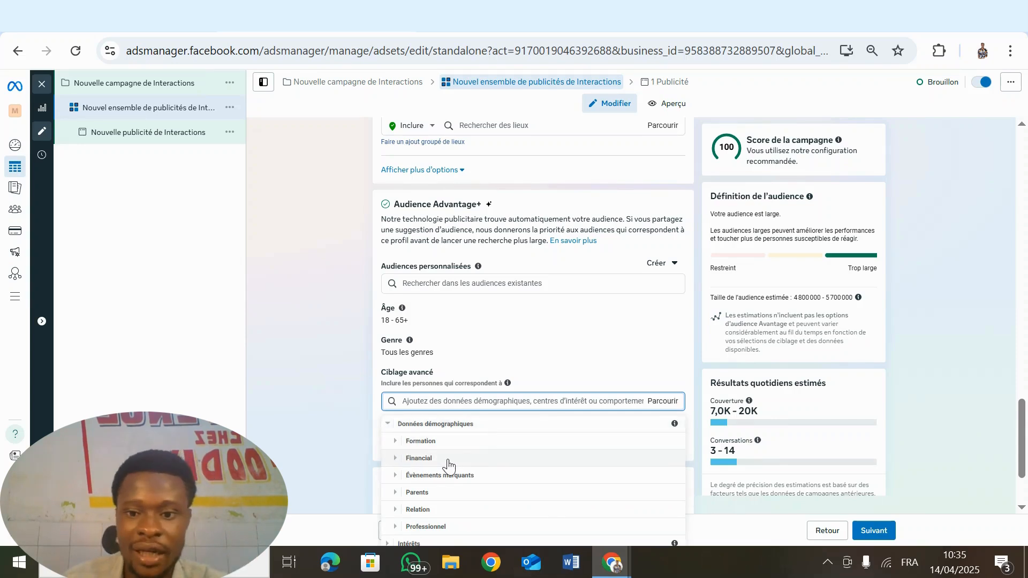
{"action": "left_click", "coordinate": [396, 442]}
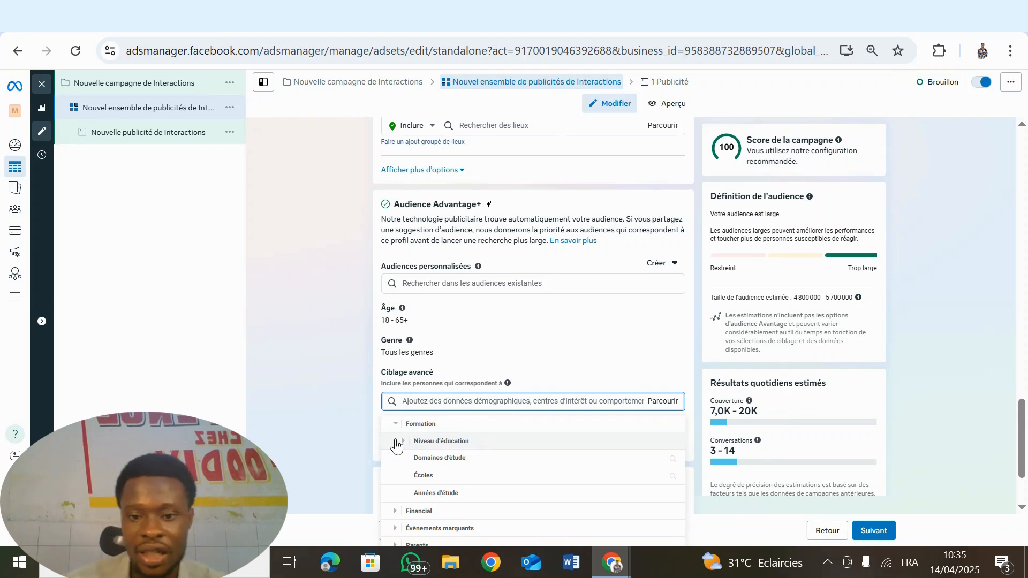
{"action": "left_click", "coordinate": [396, 511]}
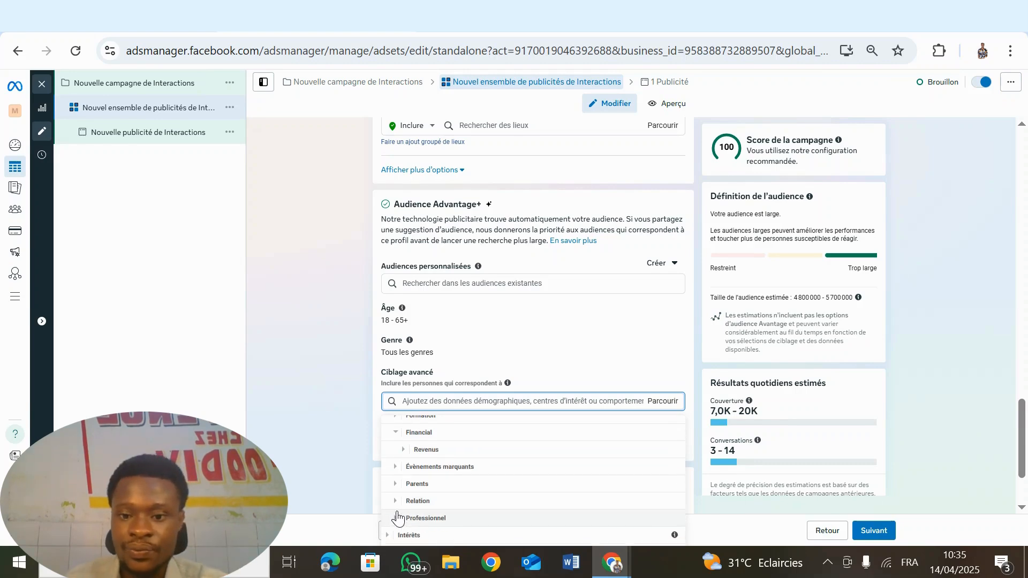
{"action": "left_click", "coordinate": [395, 471]}
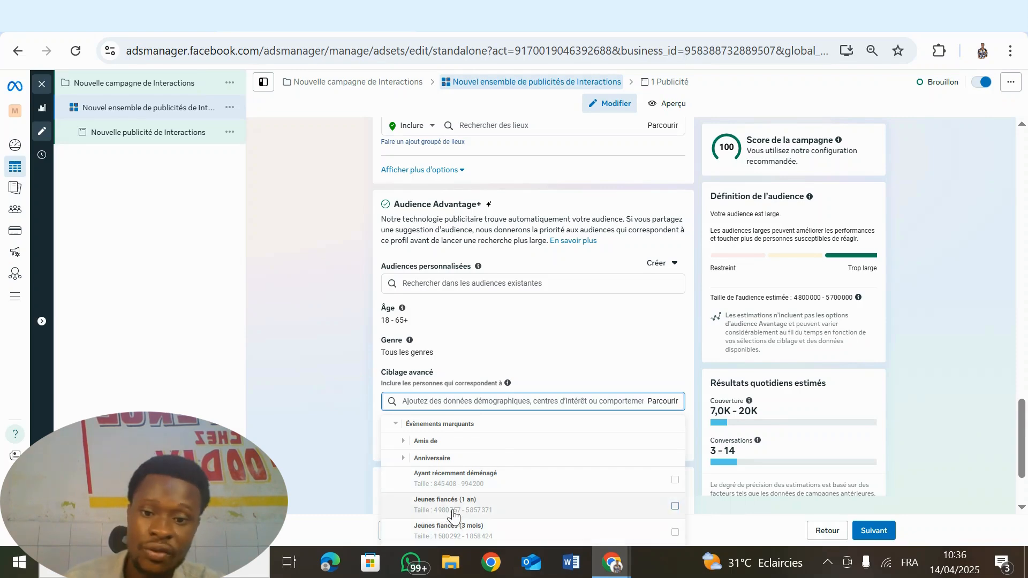
{"action": "mouse_move", "coordinate": [453, 515]}
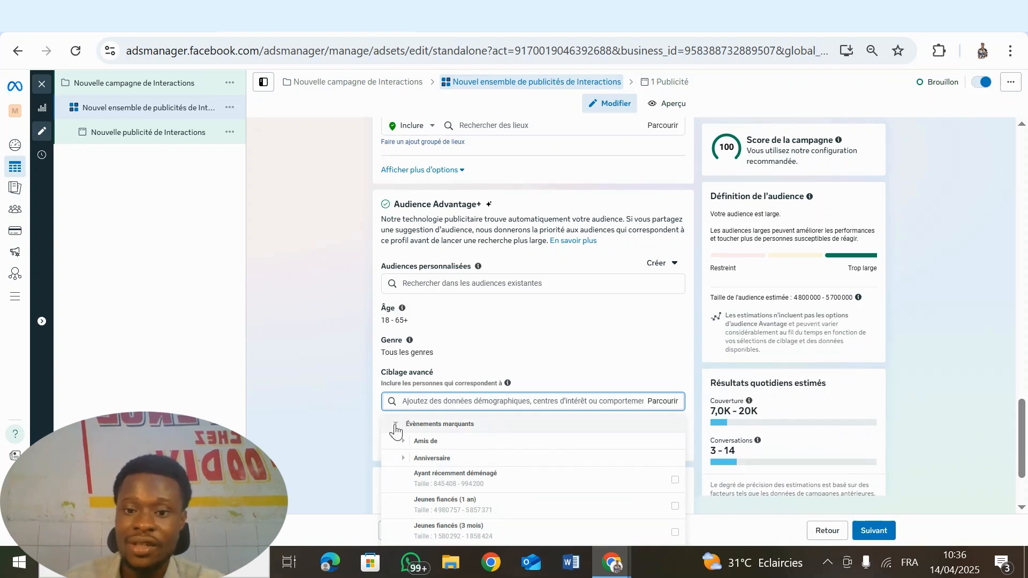
{"action": "left_click", "coordinate": [396, 425]}
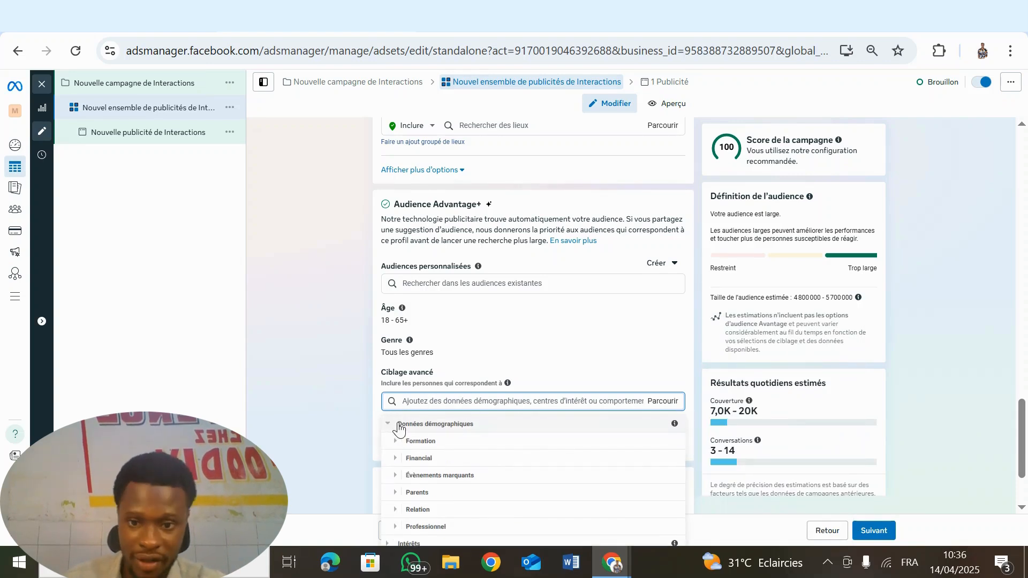
{"action": "left_click", "coordinate": [389, 426]}
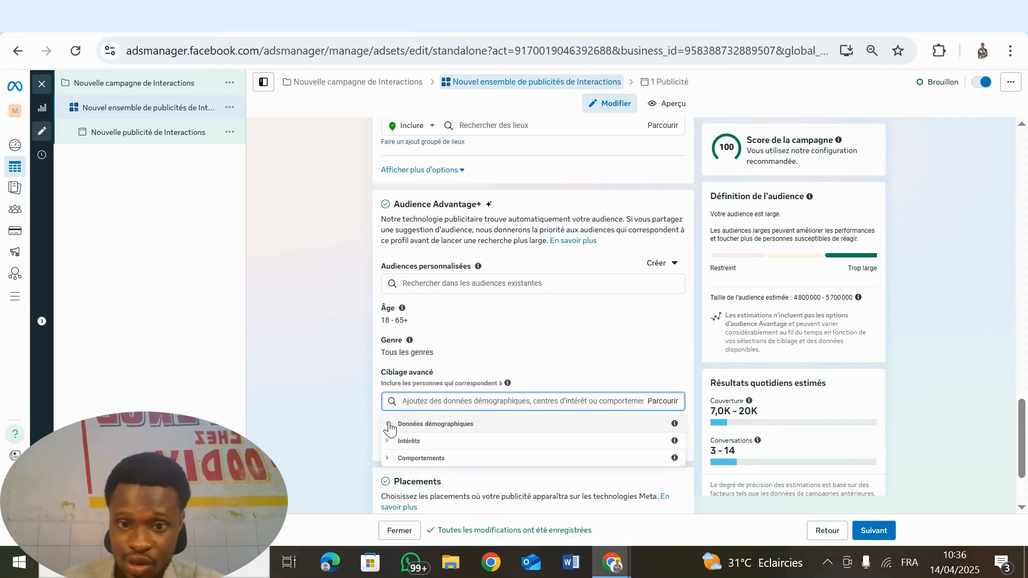
{"action": "left_click", "coordinate": [390, 426]}
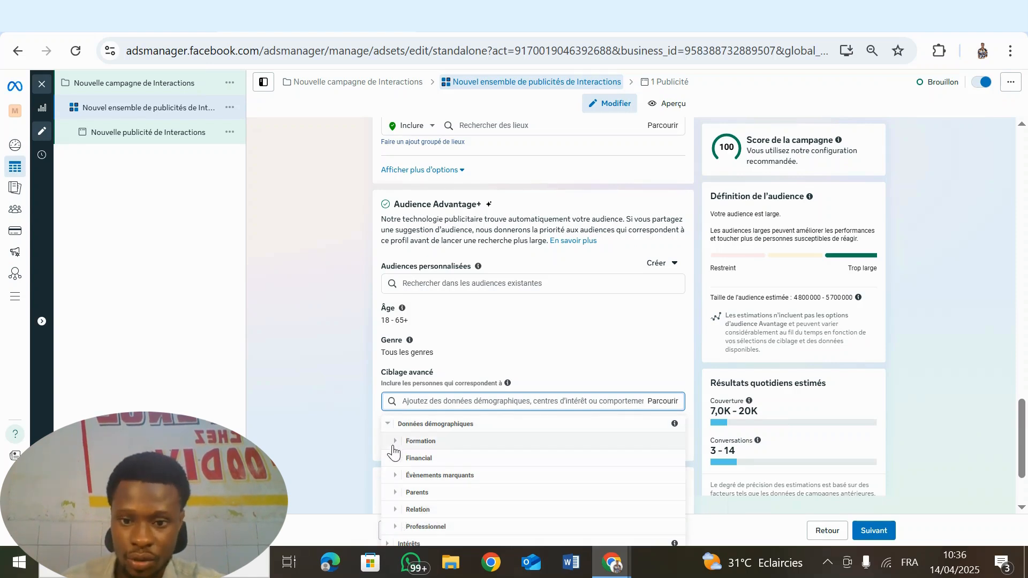
{"action": "left_click", "coordinate": [389, 427]}
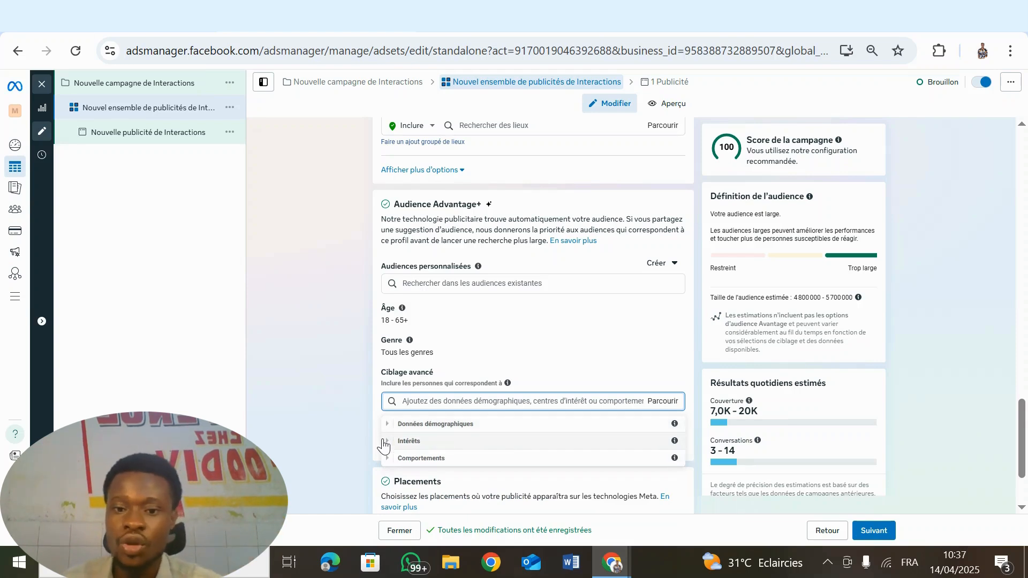
Examine the Intérêts targeting options under Food and drink and Shopping and fashion, then collapse the category
{"action": "left_click", "coordinate": [391, 441]}
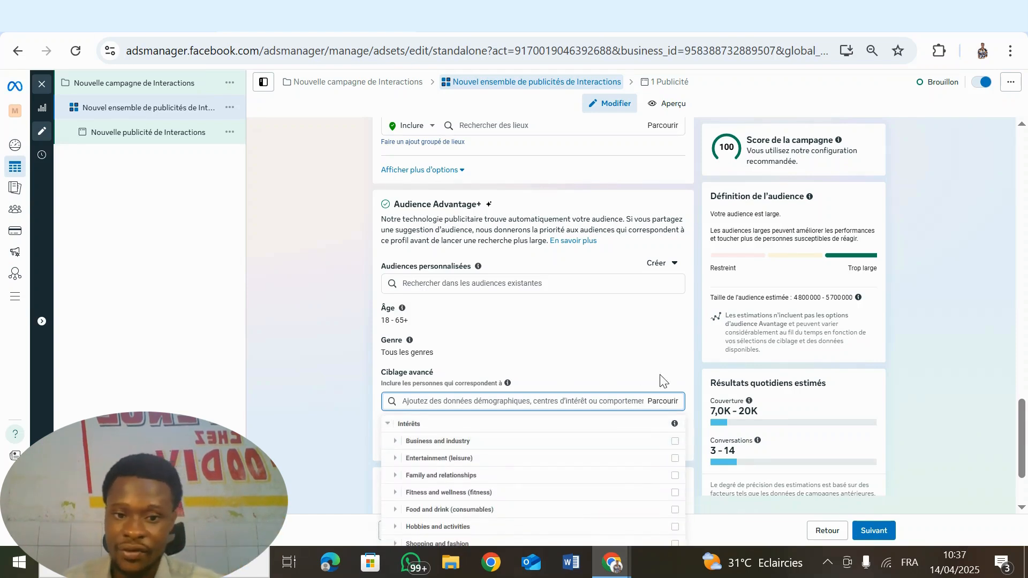
{"action": "mouse_move", "coordinate": [674, 429]}
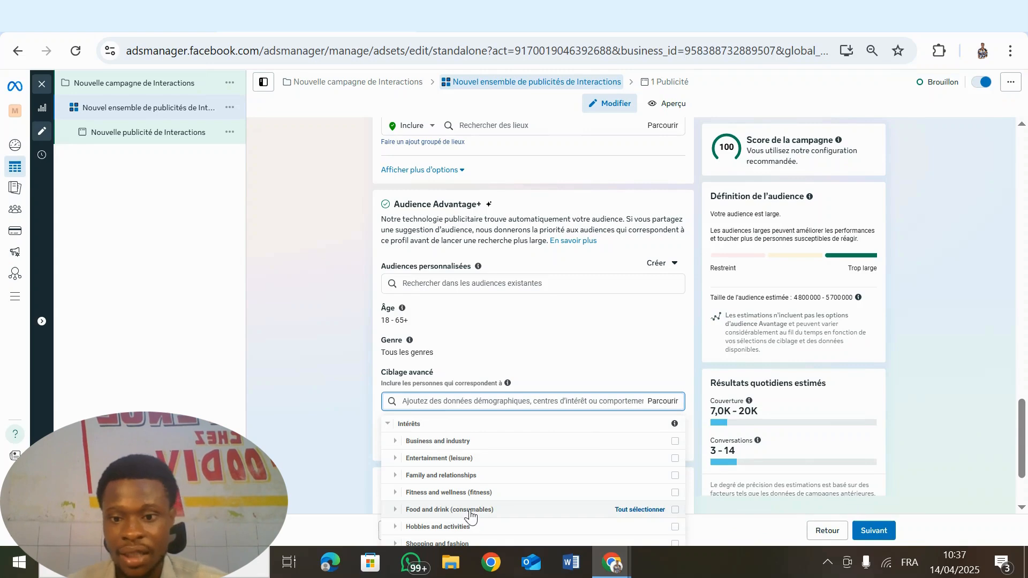
{"action": "left_click", "coordinate": [391, 513]}
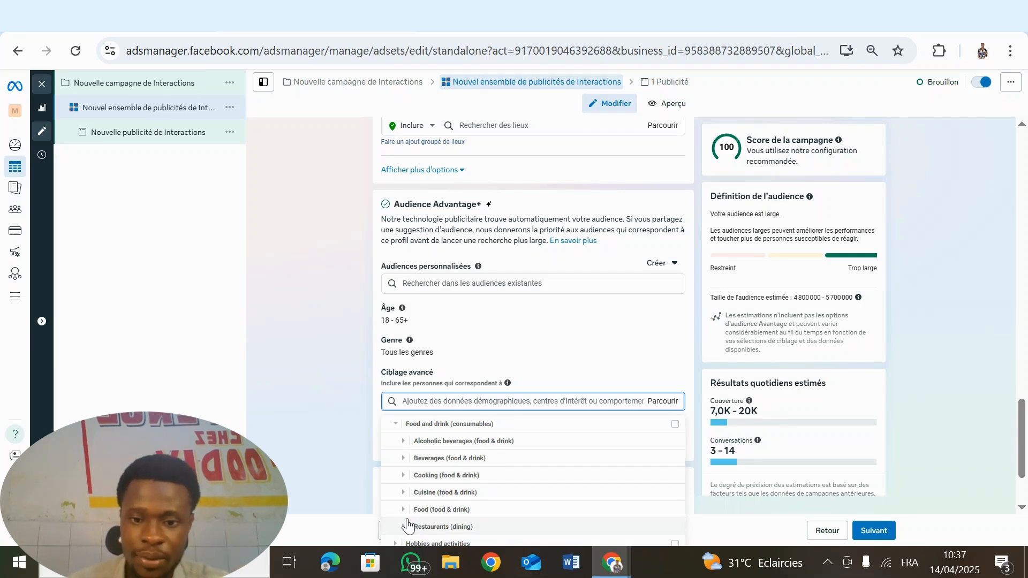
{"action": "left_click", "coordinate": [395, 425]}
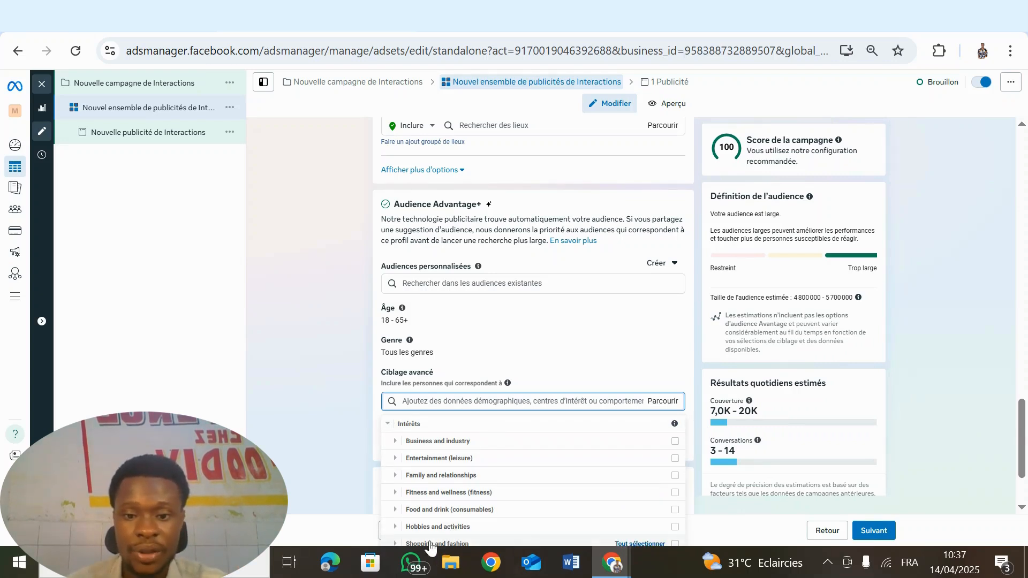
{"action": "left_click", "coordinate": [396, 544]}
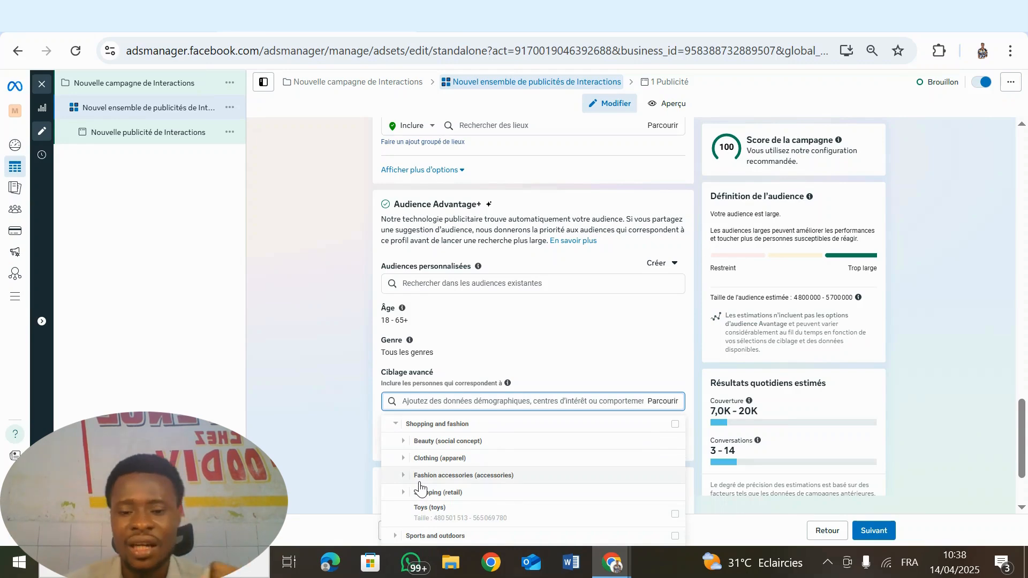
{"action": "left_click", "coordinate": [395, 426]}
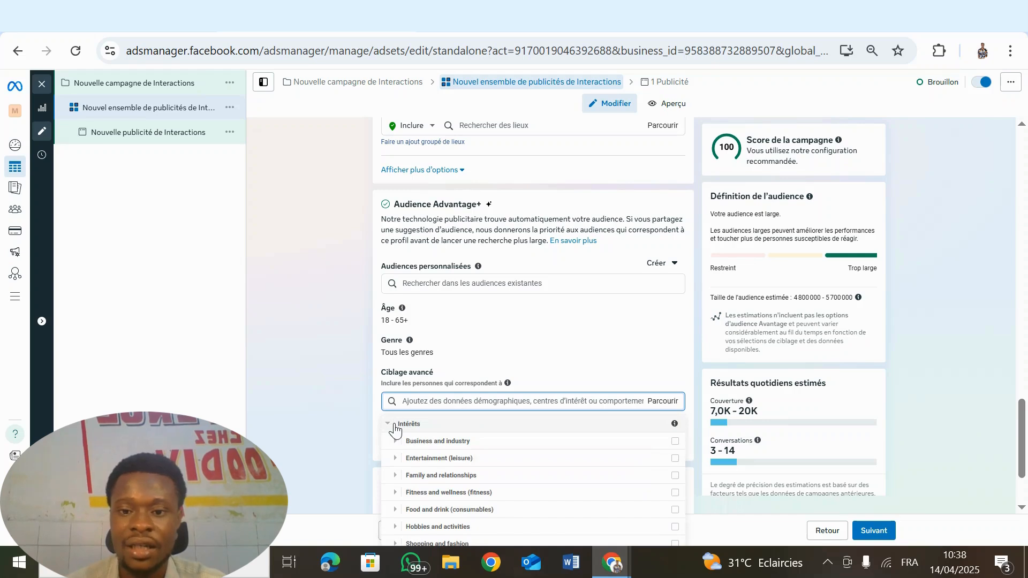
{"action": "left_click", "coordinate": [395, 425]}
Examine the Anniversaire options within the Comportements targeting category
{"action": "left_click", "coordinate": [389, 459]}
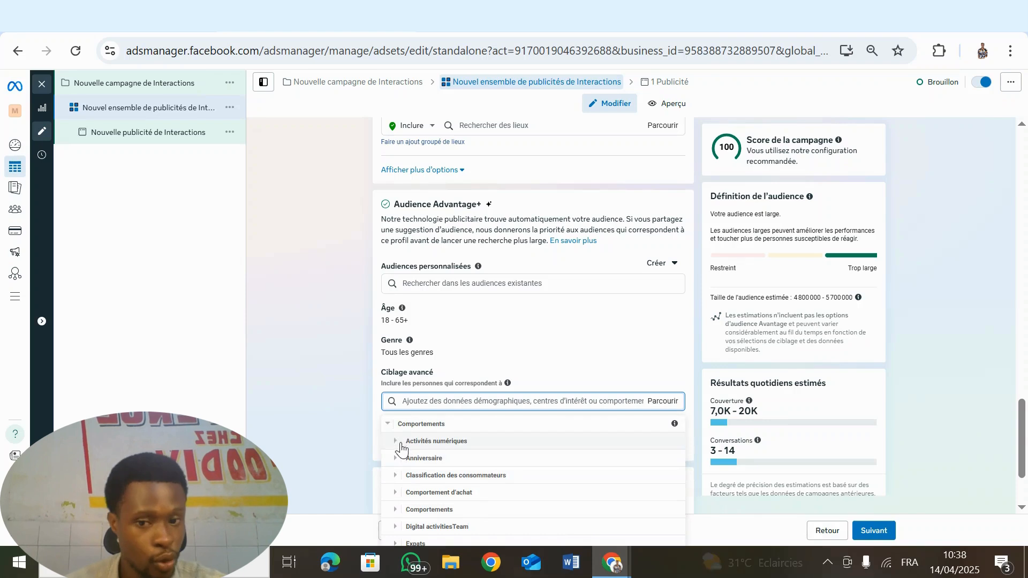
{"action": "left_click", "coordinate": [392, 457]}
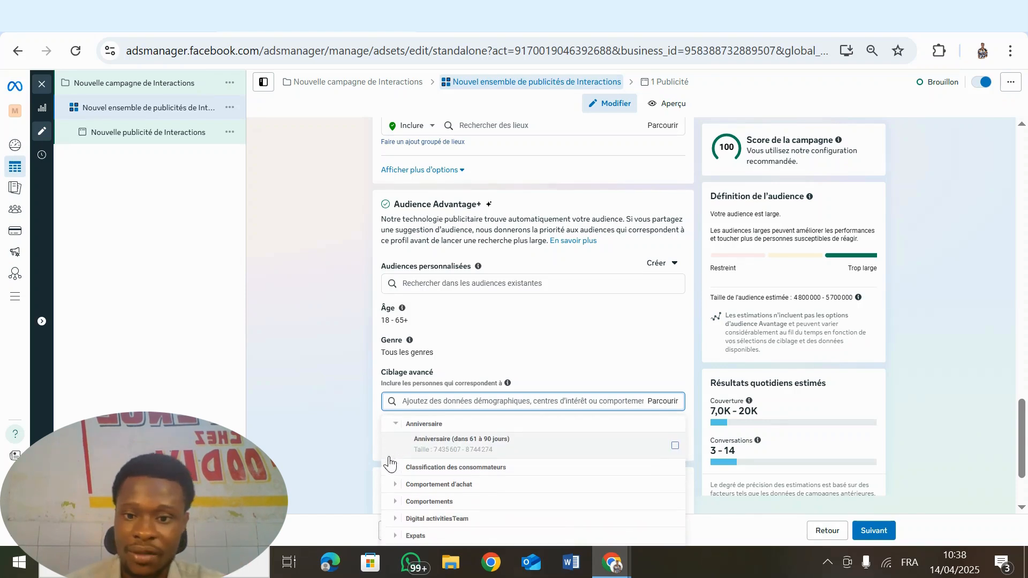
{"action": "mouse_move", "coordinate": [390, 459]}
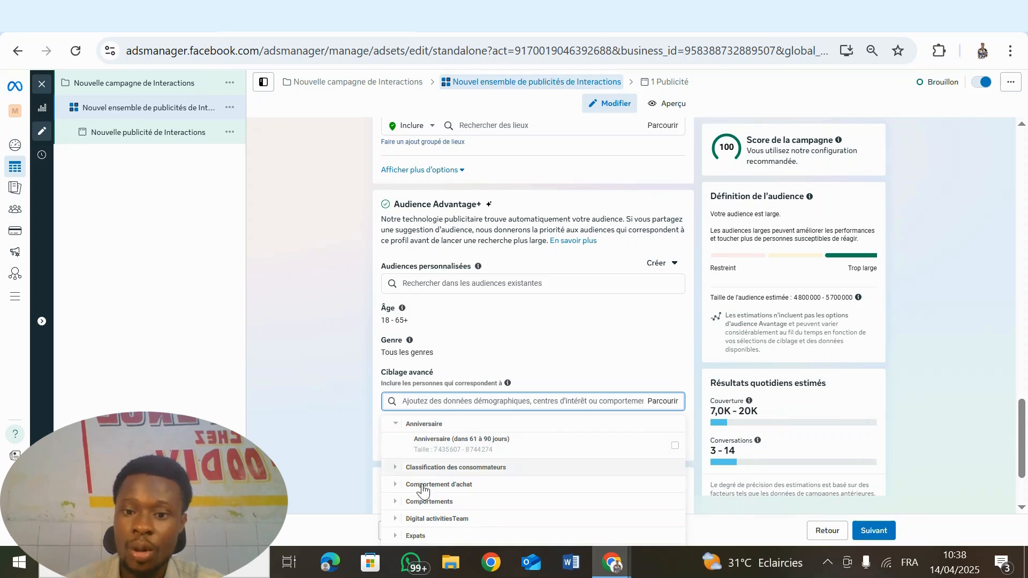
{"action": "left_click", "coordinate": [395, 427]}
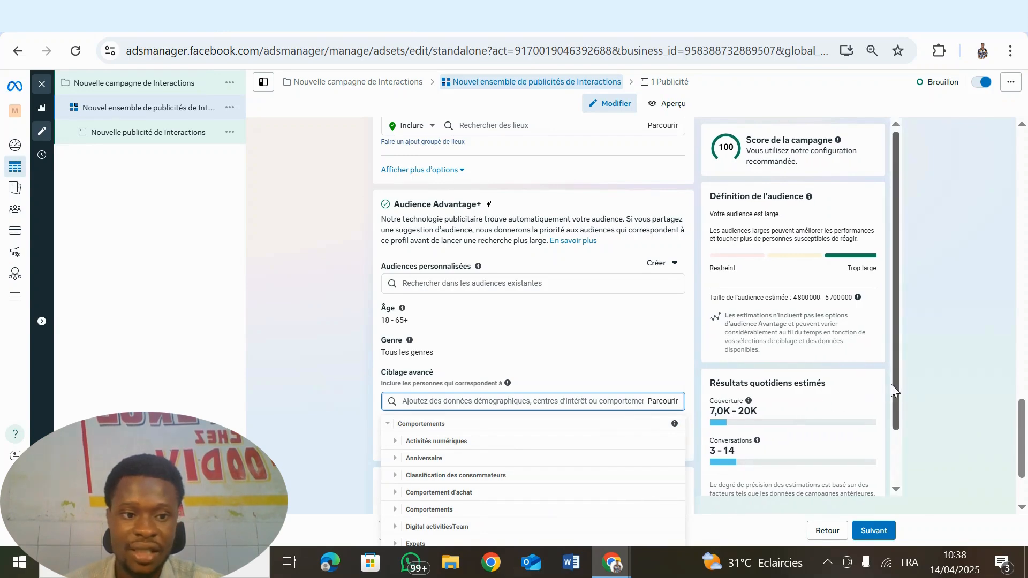
Reopen the Ciblage avancé categories and examine the Comportement d'achat options under Comportements, then collapse the category
{"action": "left_click_drag", "start_coordinate": [897, 384], "coordinate": [908, 430]}
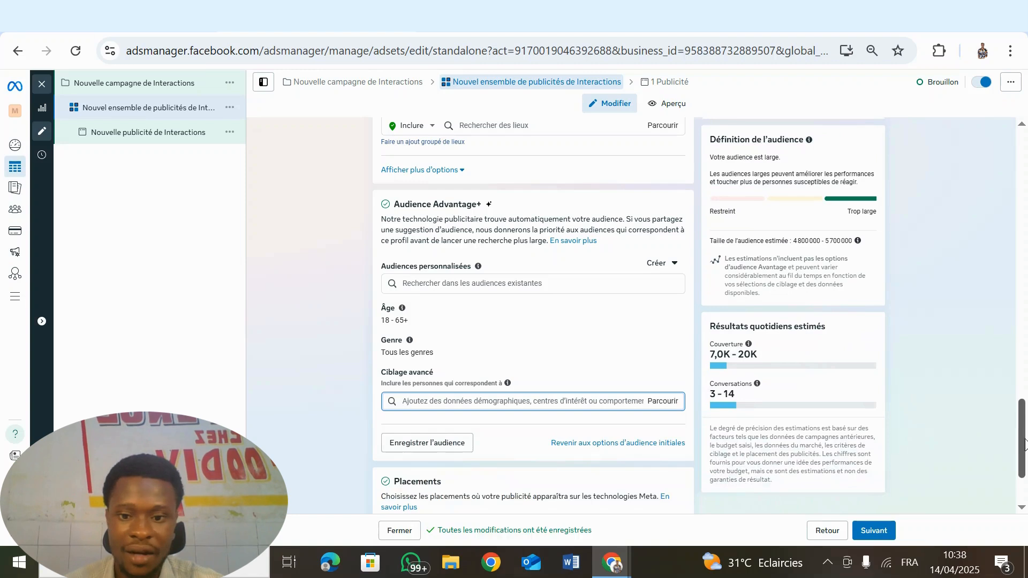
{"action": "left_click_drag", "start_coordinate": [1024, 444], "coordinate": [1023, 465]}
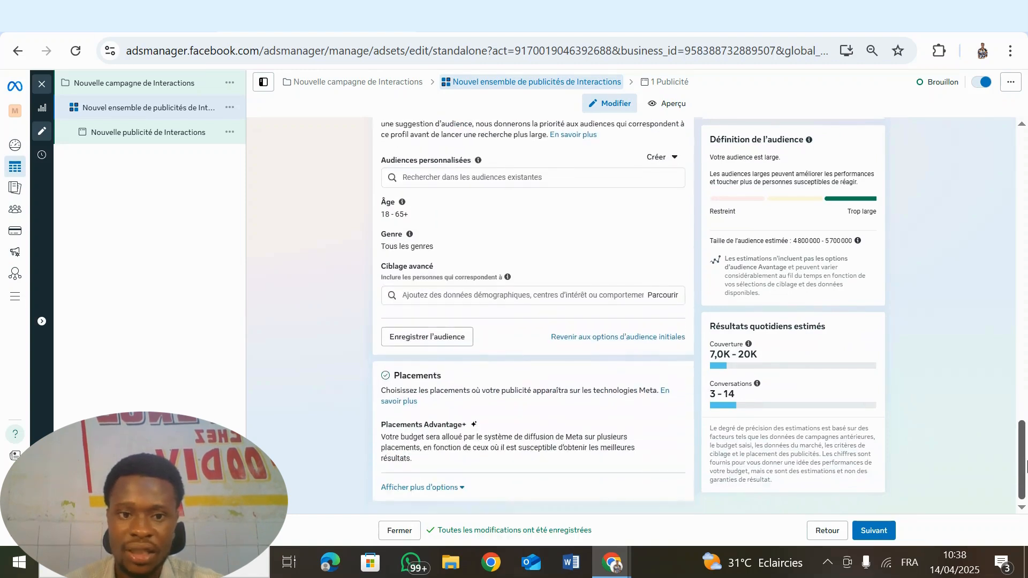
{"action": "left_click", "coordinate": [664, 297]}
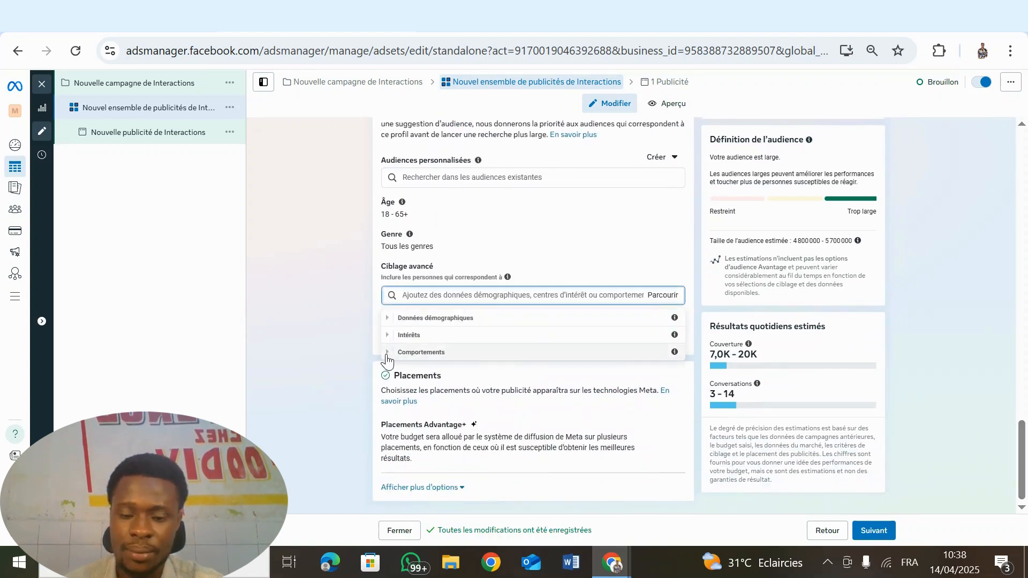
{"action": "left_click", "coordinate": [387, 355]}
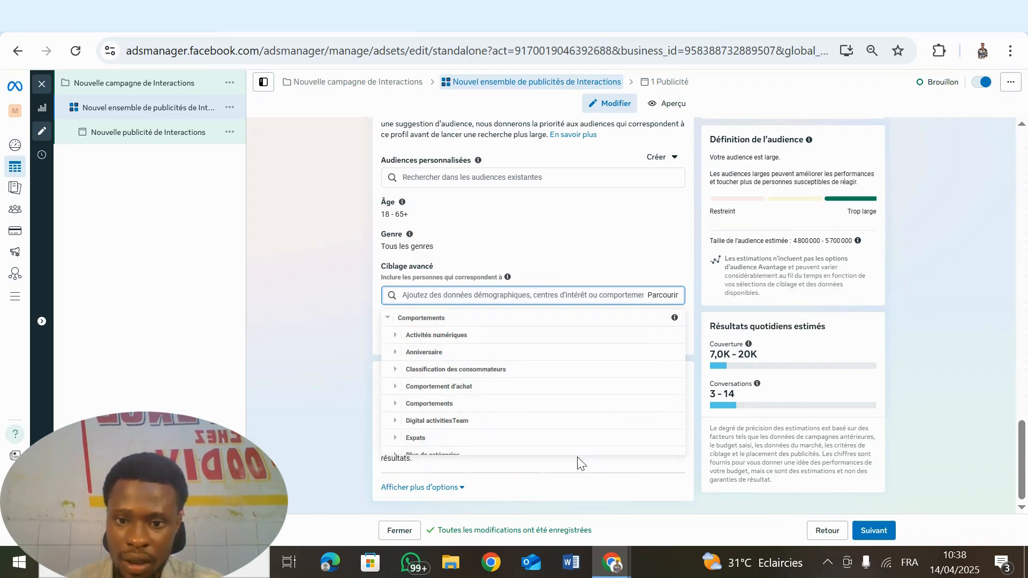
{"action": "left_click", "coordinate": [399, 385]}
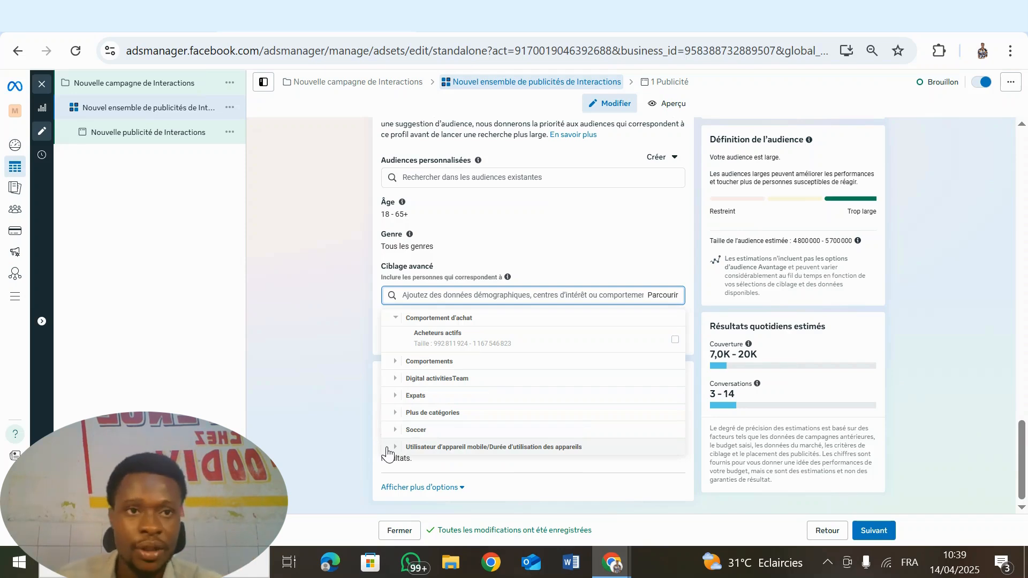
{"action": "left_click", "coordinate": [397, 319]}
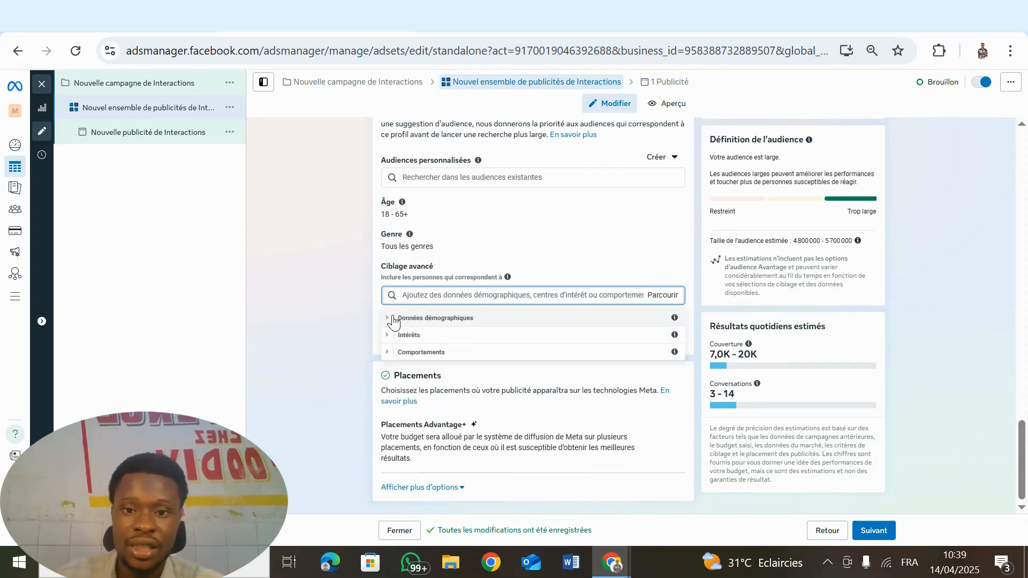
{"action": "left_click", "coordinate": [397, 319]}
Search the Ciblage avancé options for "aime les iphone" and review the suggestions ranked by Pertinence
{"action": "left_click", "coordinate": [374, 296]}
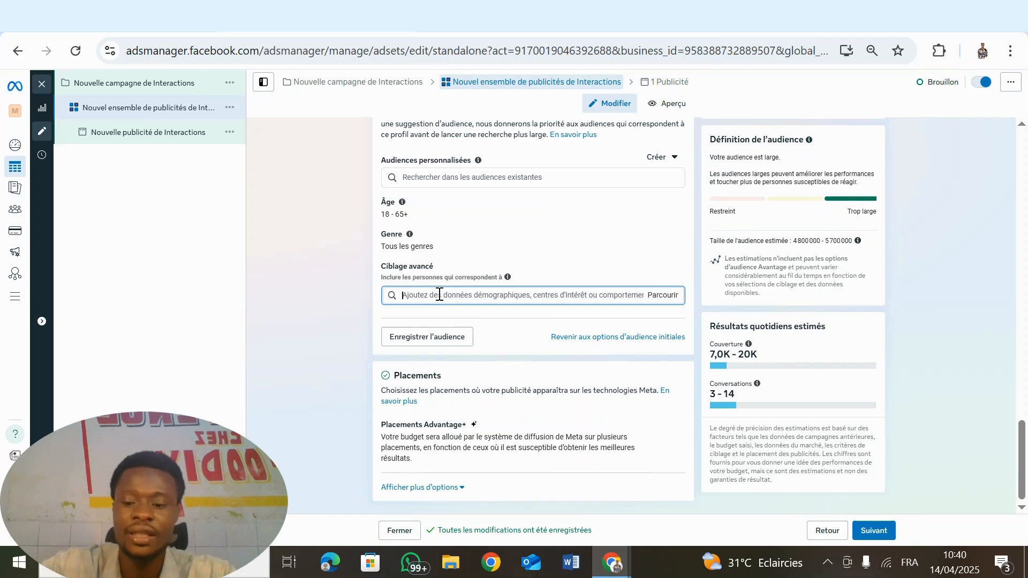
{"action": "type", "text": "aime les ip"}
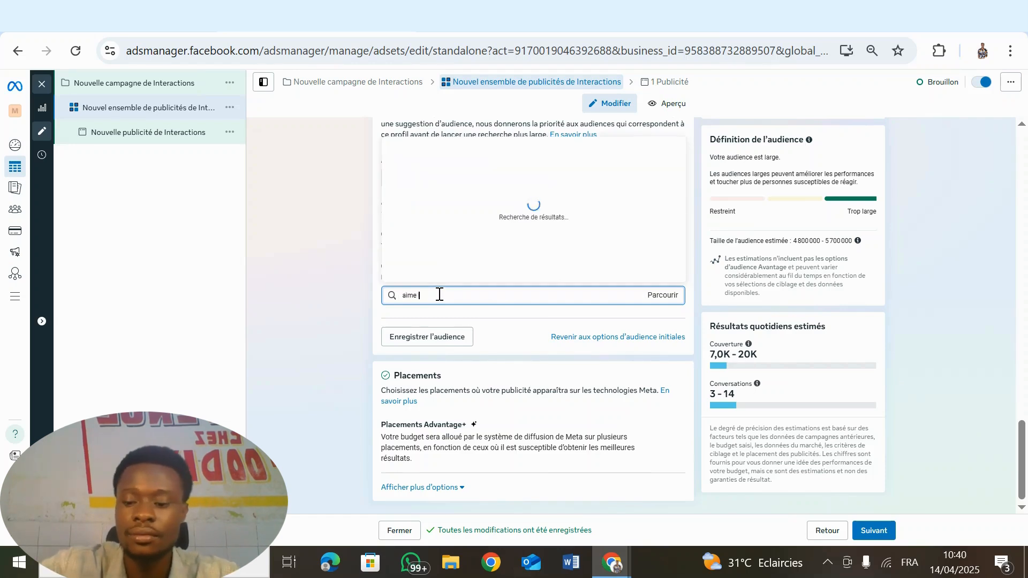
{"action": "type", "text": "hone"}
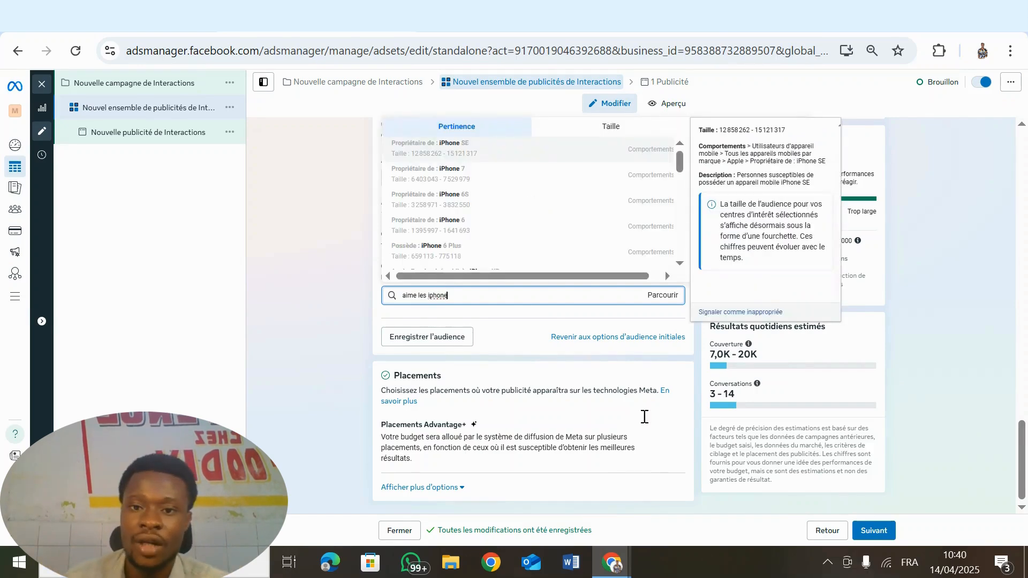
{"action": "mouse_move", "coordinate": [654, 429]}
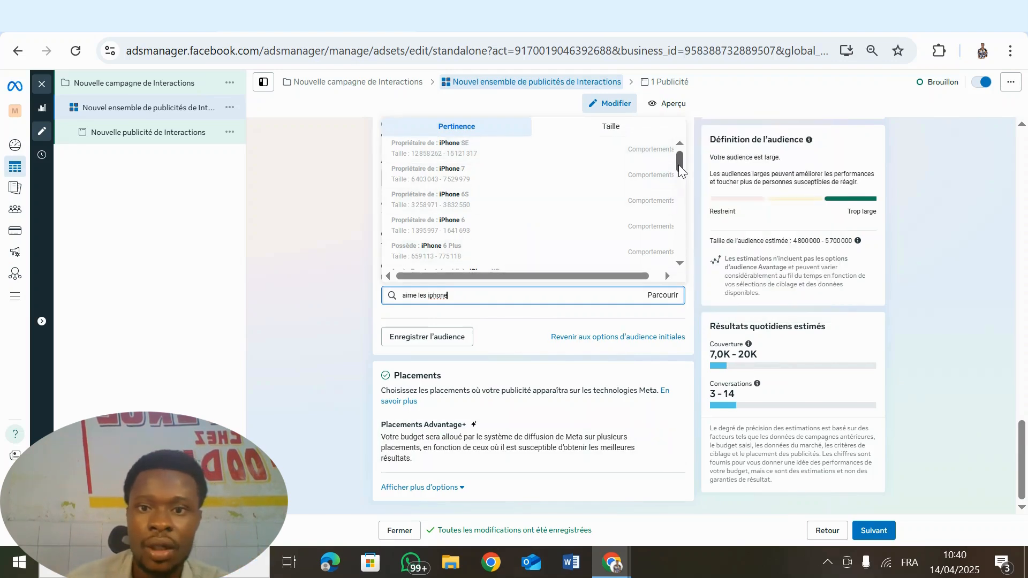
{"action": "mouse_move", "coordinate": [562, 156]}
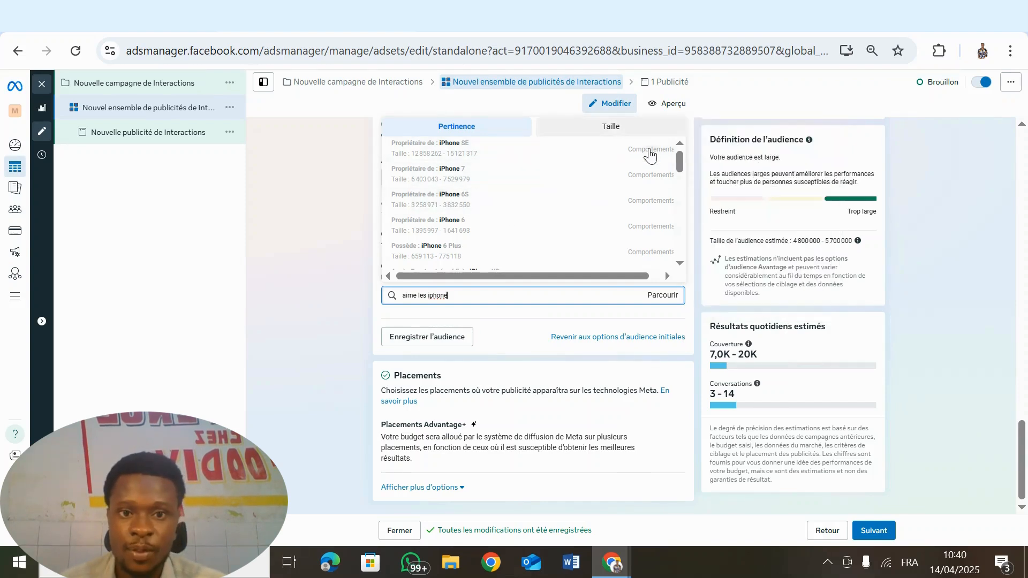
Add the behaviour "Accès Facebook (mobile) : iPhone X" from the suggestions to Ciblage avancé and close the suggestion list
{"action": "left_click_drag", "start_coordinate": [678, 163], "coordinate": [680, 174]}
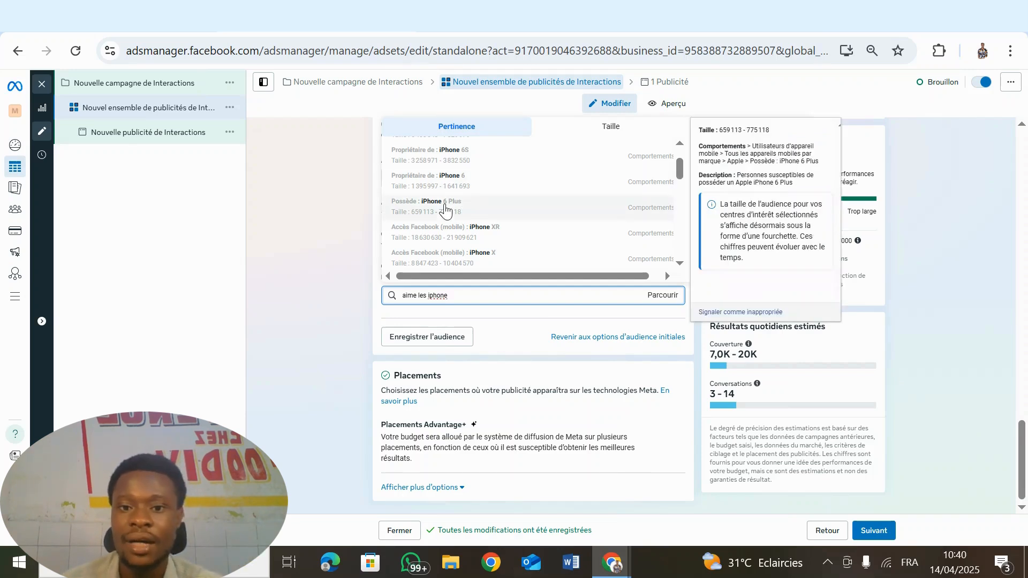
{"action": "mouse_move", "coordinate": [463, 257]}
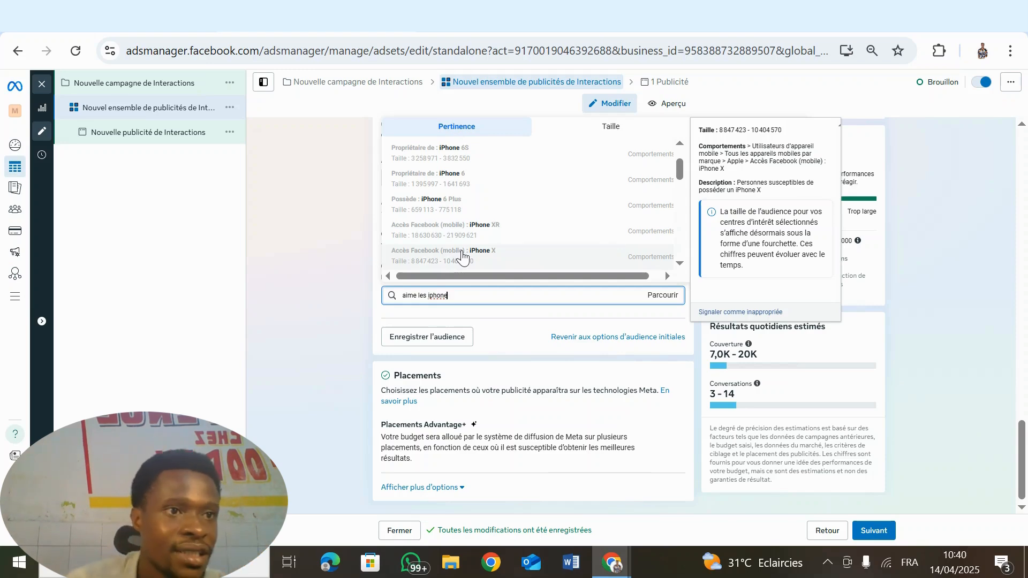
{"action": "left_click", "coordinate": [462, 257]}
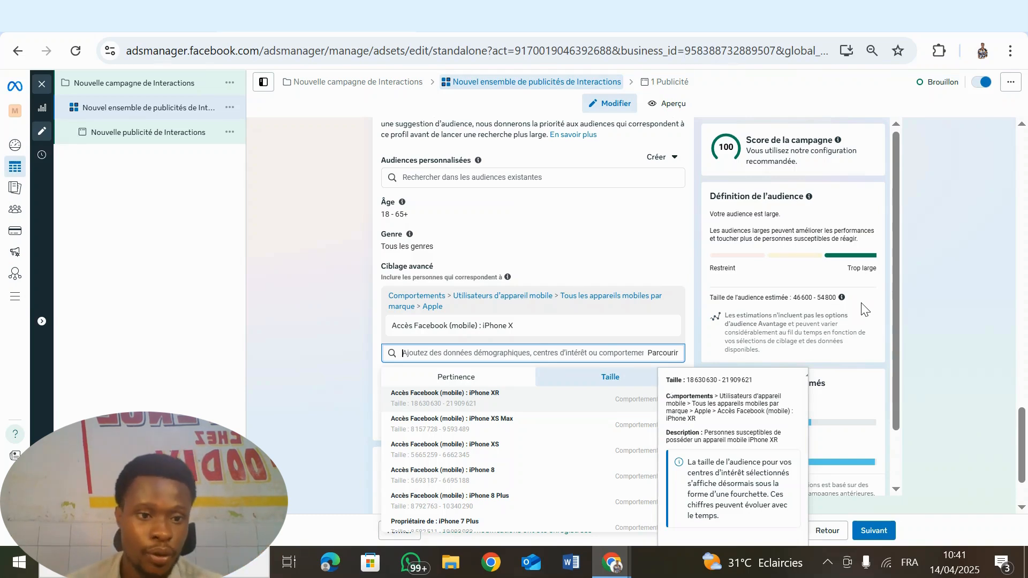
{"action": "left_click", "coordinate": [697, 238]}
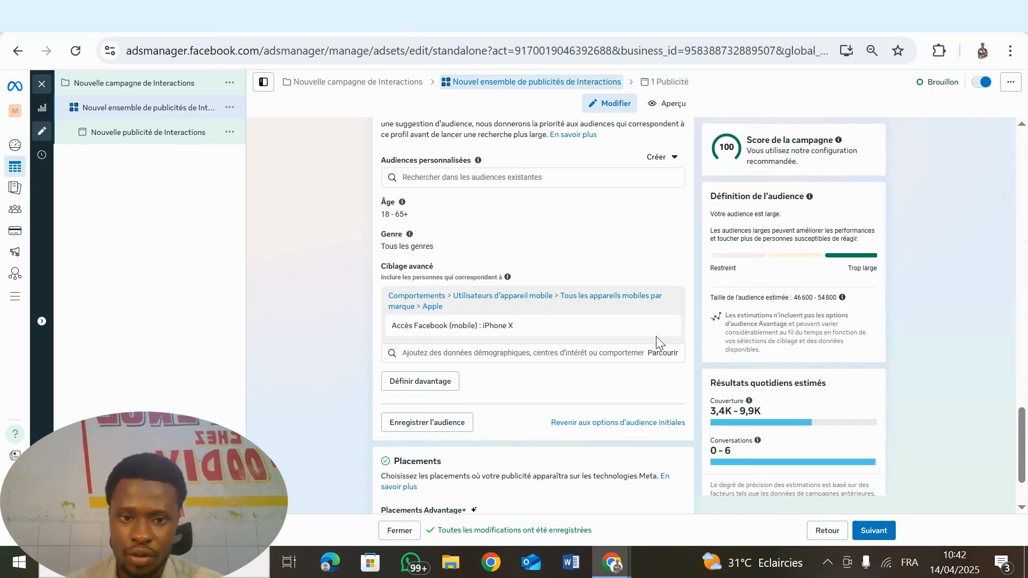
Remove the "Accès Facebook (mobile) : iPhone X" behaviour from Ciblage avancé
{"action": "mouse_move", "coordinate": [668, 336]}
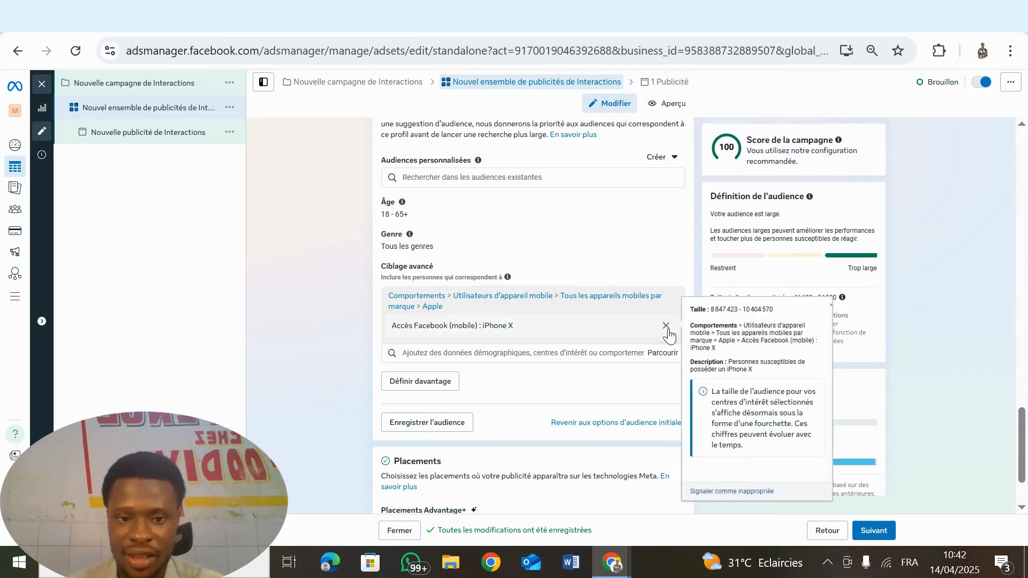
{"action": "left_click", "coordinate": [666, 326]}
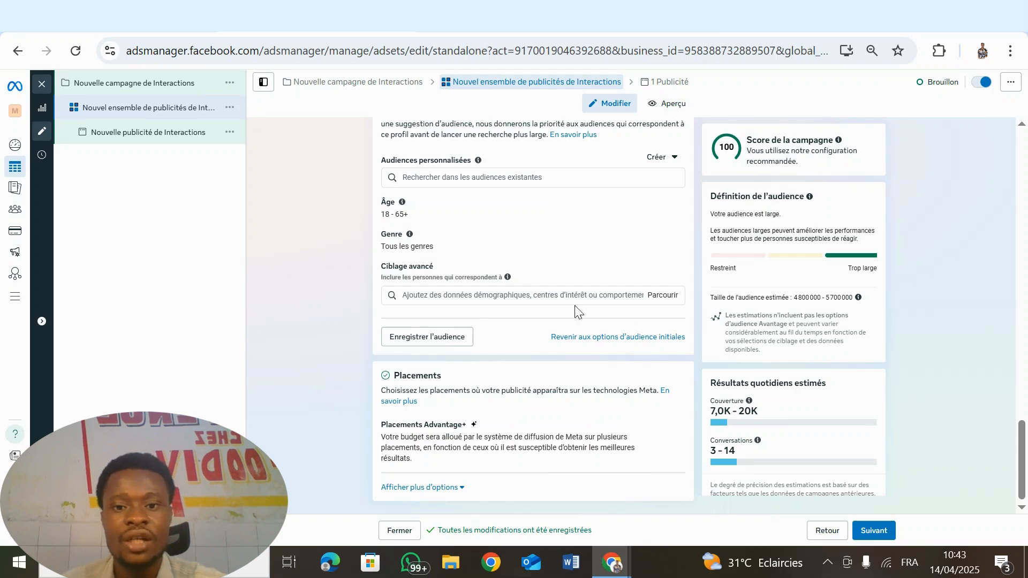
Search Ciblage avancé for "zara" and add the interests Zara (retailer) and H&M (habillement)
{"action": "left_click", "coordinate": [515, 296]}
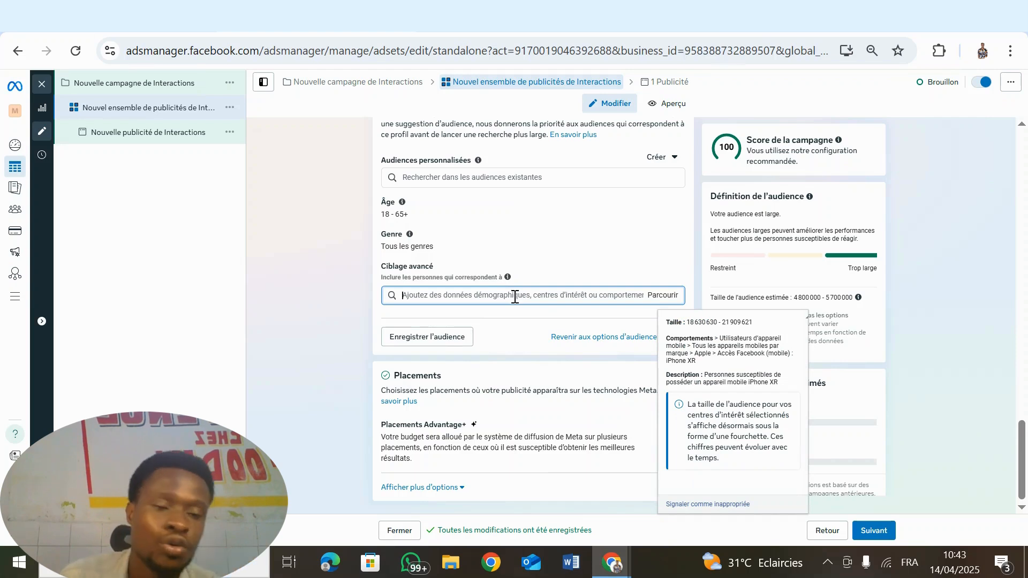
{"action": "type", "text": "zara"}
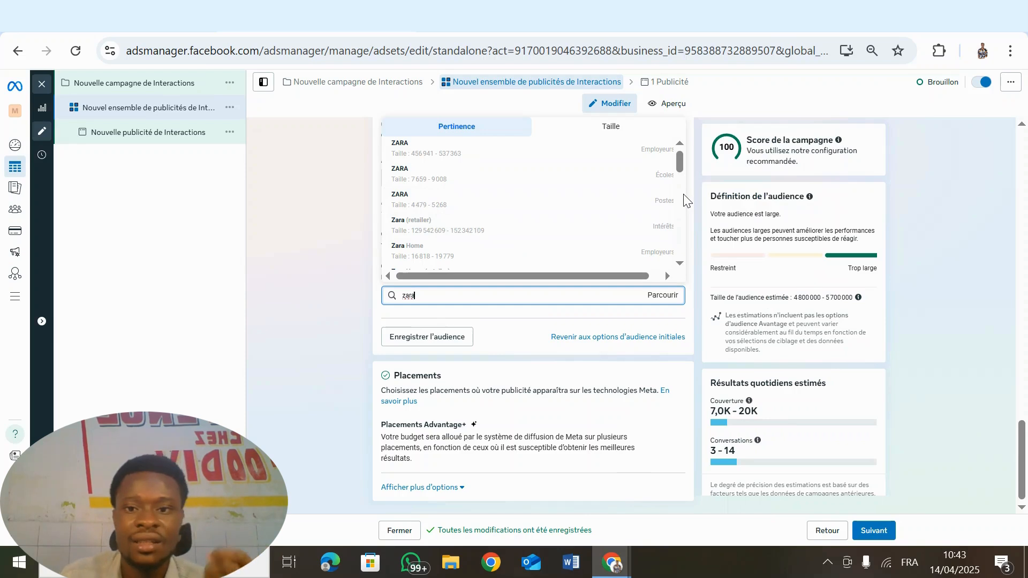
{"action": "mouse_move", "coordinate": [482, 234]}
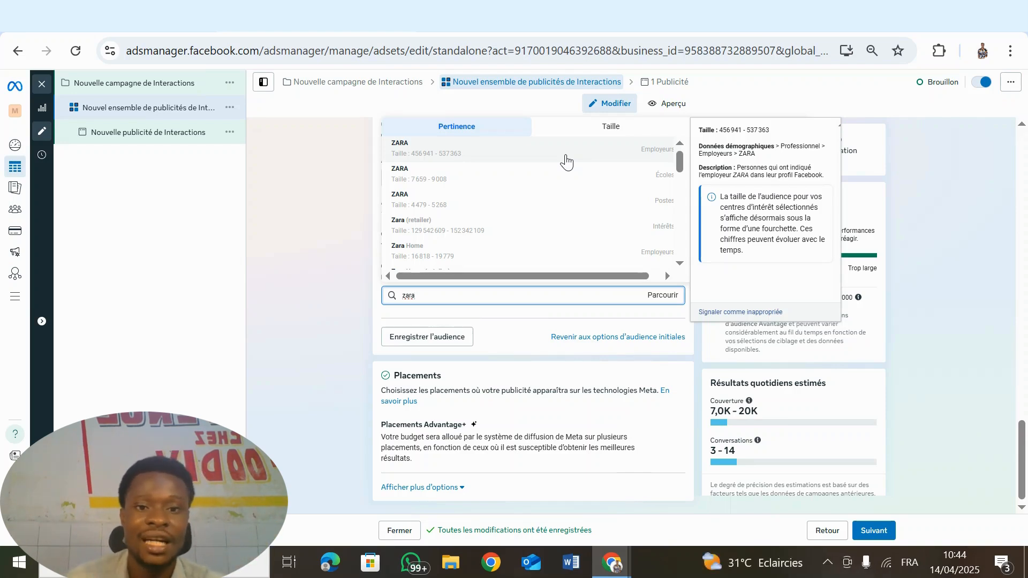
{"action": "left_click", "coordinate": [598, 235]}
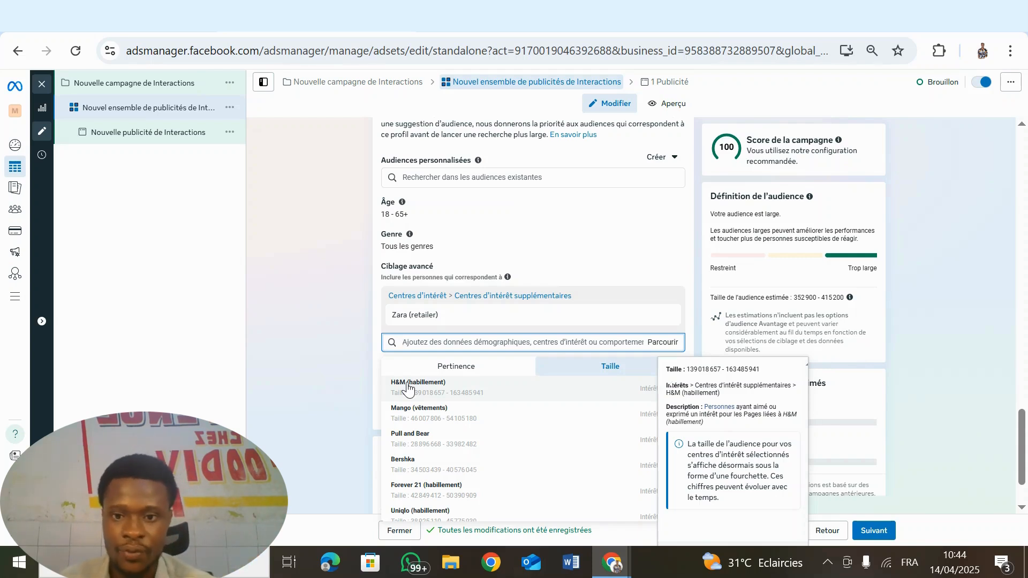
{"action": "left_click", "coordinate": [486, 389]}
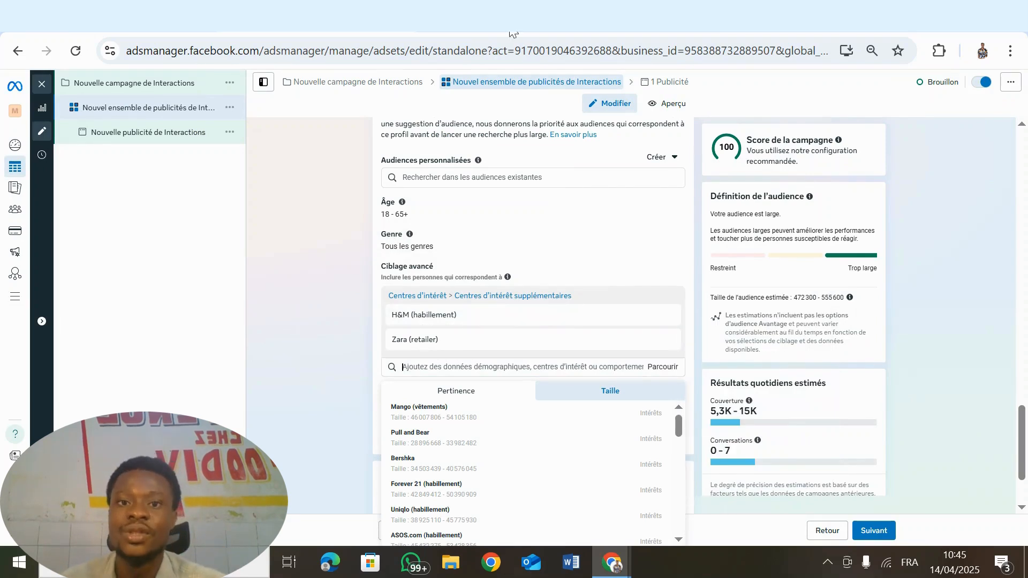
Switch to the Google results for "vetement" and copy the brand name ASOS from its result title
{"action": "key", "text": "ctrl+Tab"}
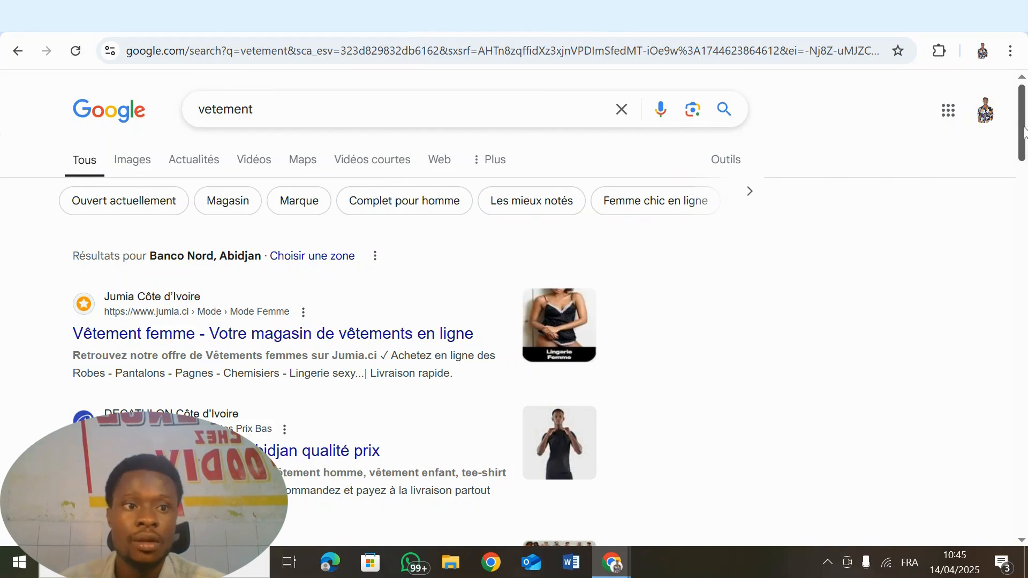
{"action": "left_click_drag", "start_coordinate": [1022, 124], "coordinate": [1024, 305]}
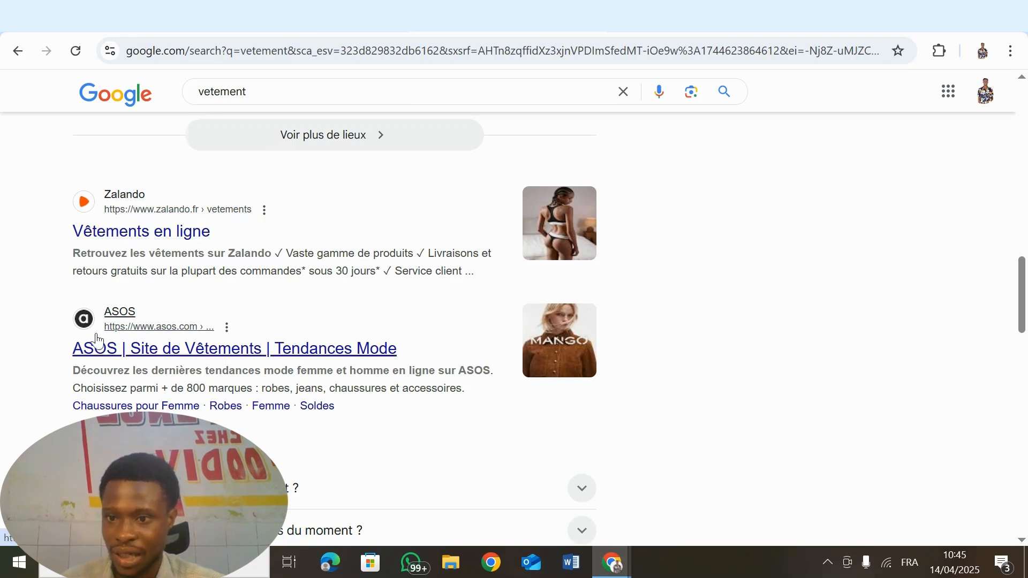
{"action": "left_click_drag", "start_coordinate": [71, 348], "coordinate": [116, 351]}
{"action": "key", "text": "ctrl+c"}
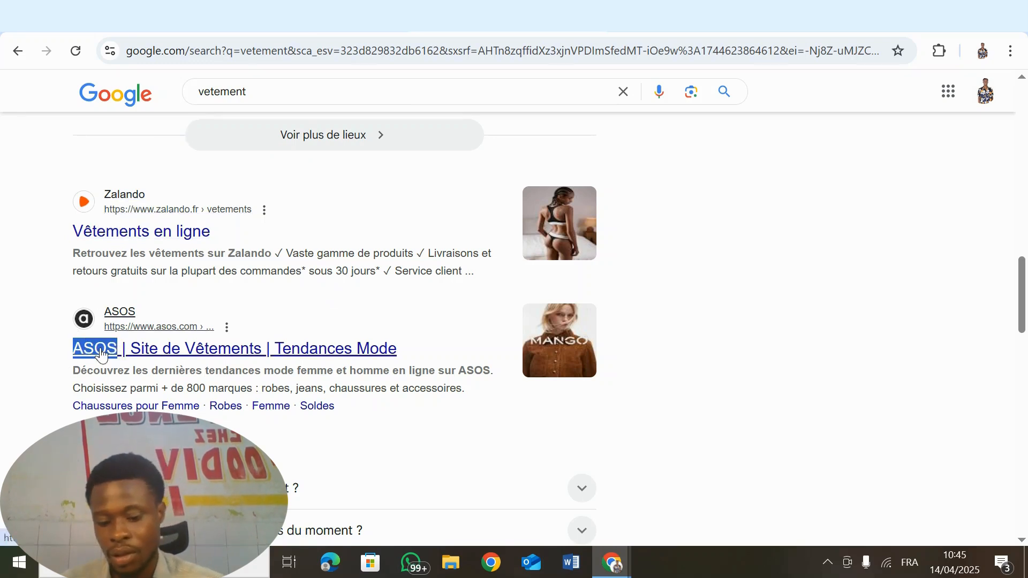
{"action": "key", "text": "alt+Tab"}
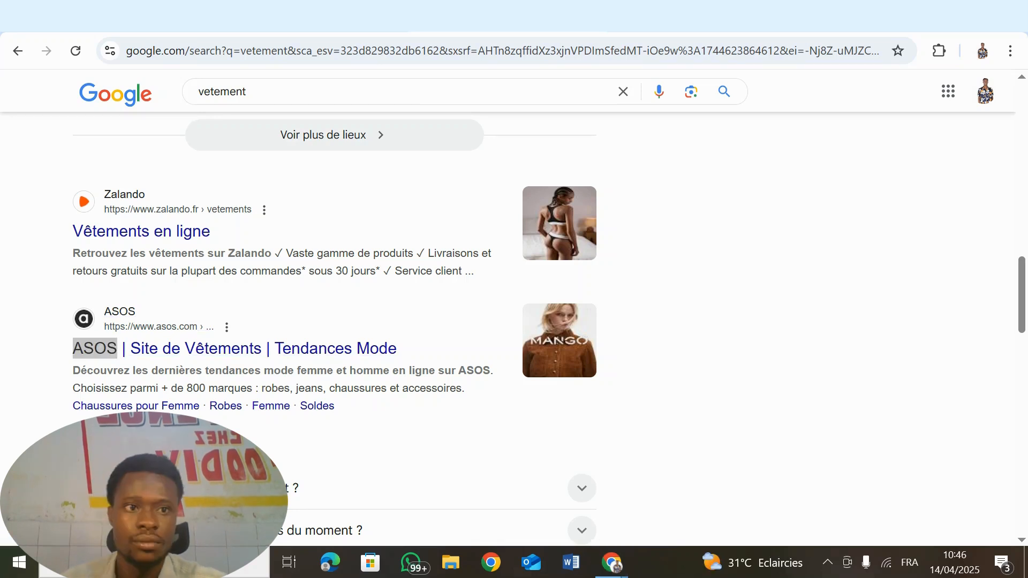
{"action": "key", "text": "alt+Tab"}
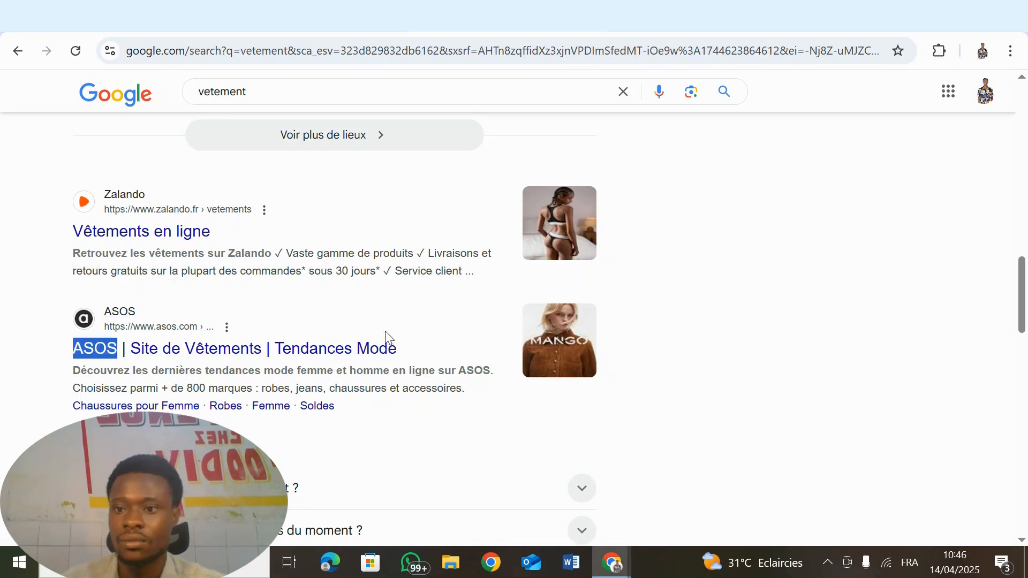
{"action": "right_click", "coordinate": [102, 344]}
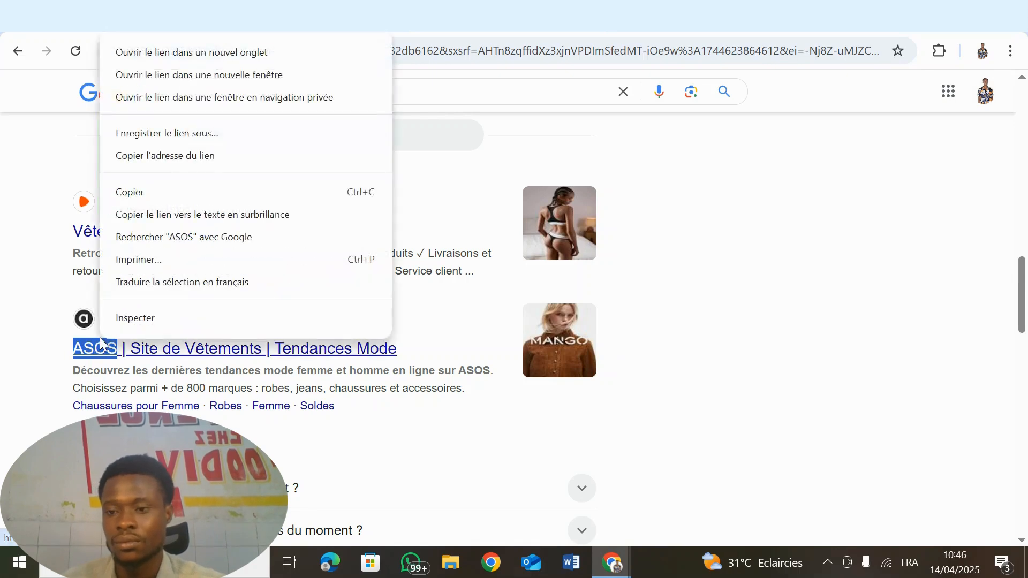
{"action": "left_click", "coordinate": [159, 193]}
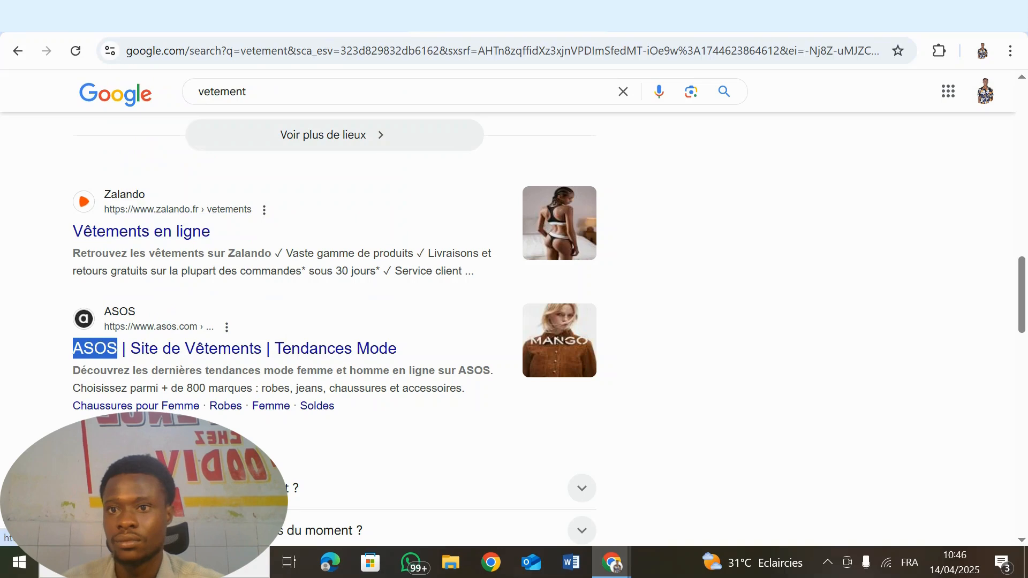
Return to Ads Manager, search Ciblage avancé for the copied name ASOS and add the interest ASOS.com (habillement)
{"action": "left_click", "coordinate": [334, 33]}
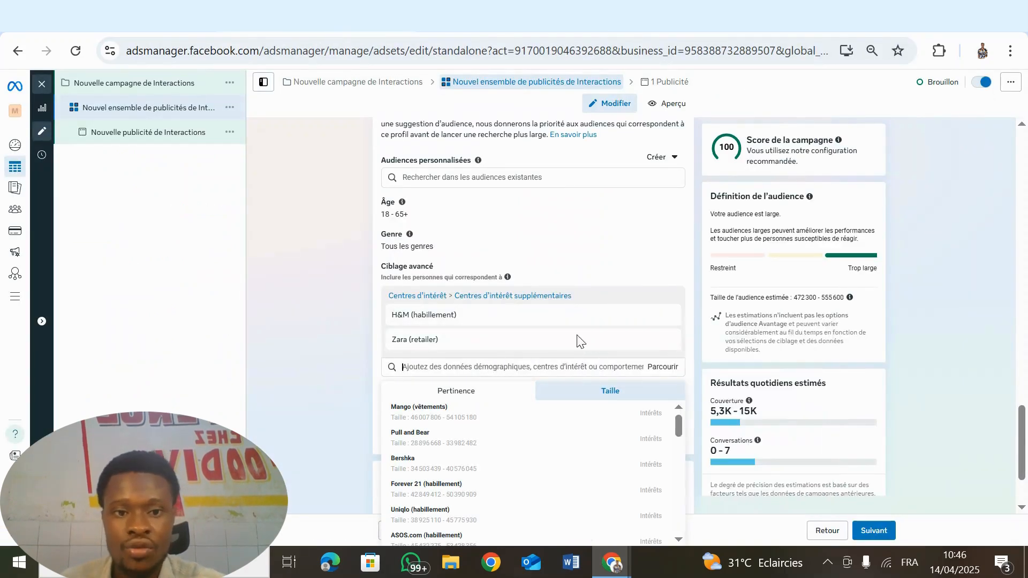
{"action": "left_click", "coordinate": [464, 365]}
{"action": "right_click", "coordinate": [465, 365]}
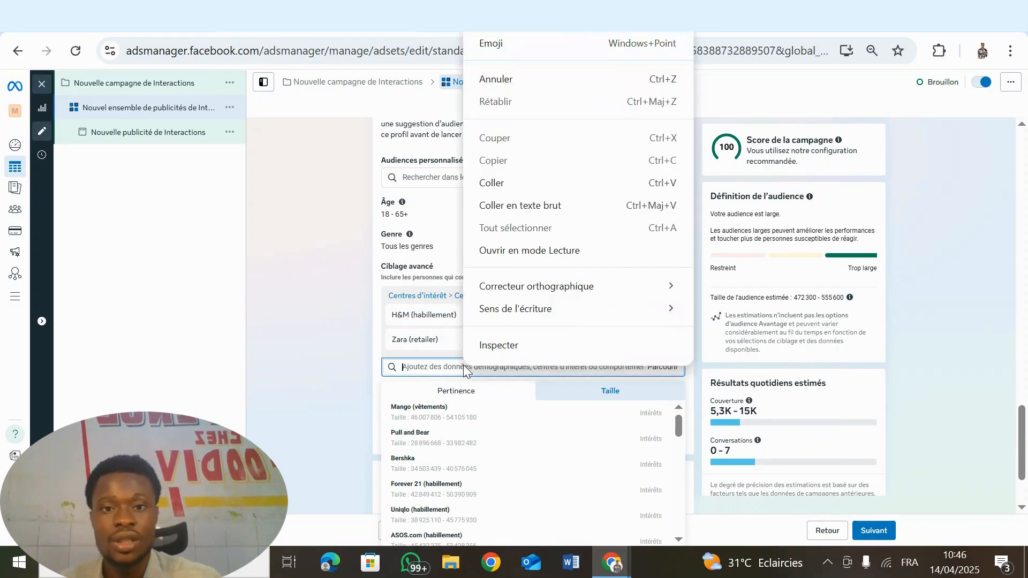
{"action": "left_click", "coordinate": [513, 191]}
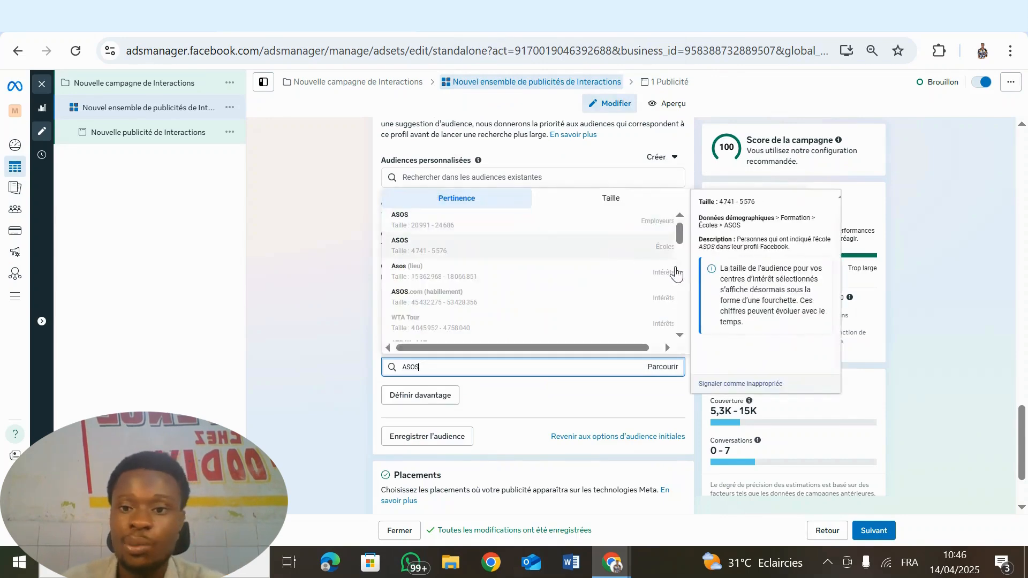
{"action": "mouse_move", "coordinate": [585, 229]}
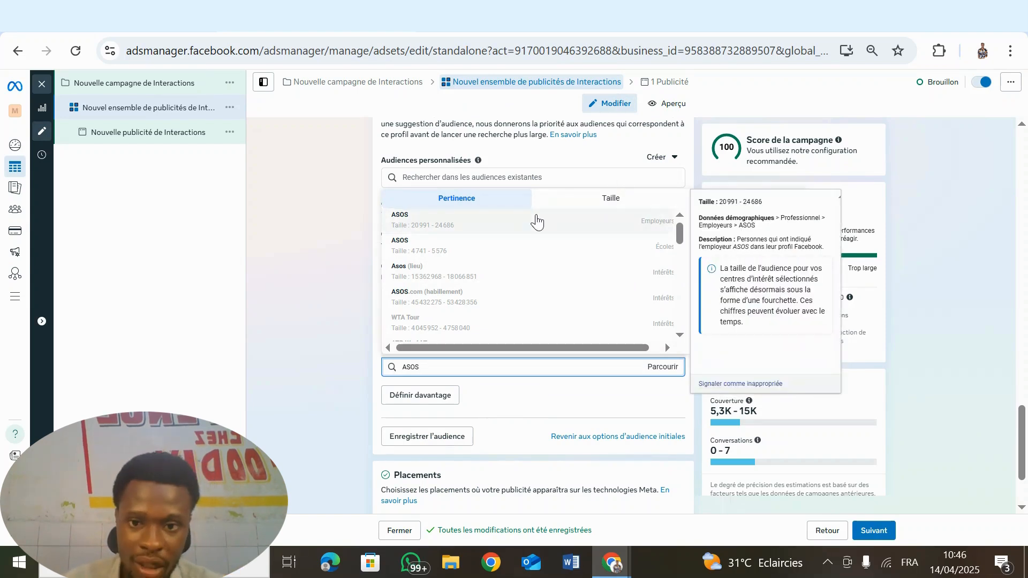
{"action": "mouse_move", "coordinate": [589, 294]}
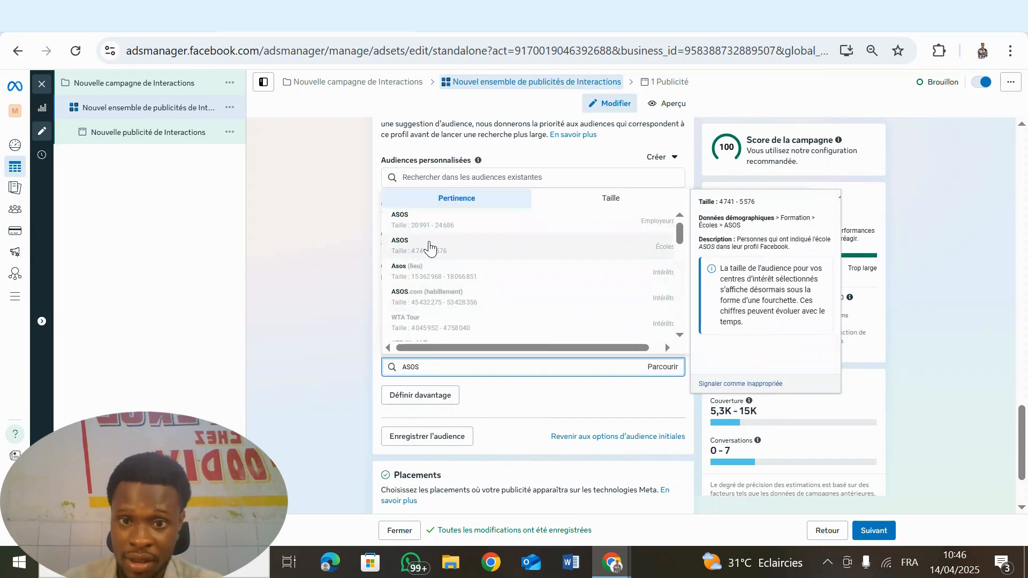
{"action": "mouse_move", "coordinate": [443, 284]}
{"action": "mouse_move", "coordinate": [447, 303]}
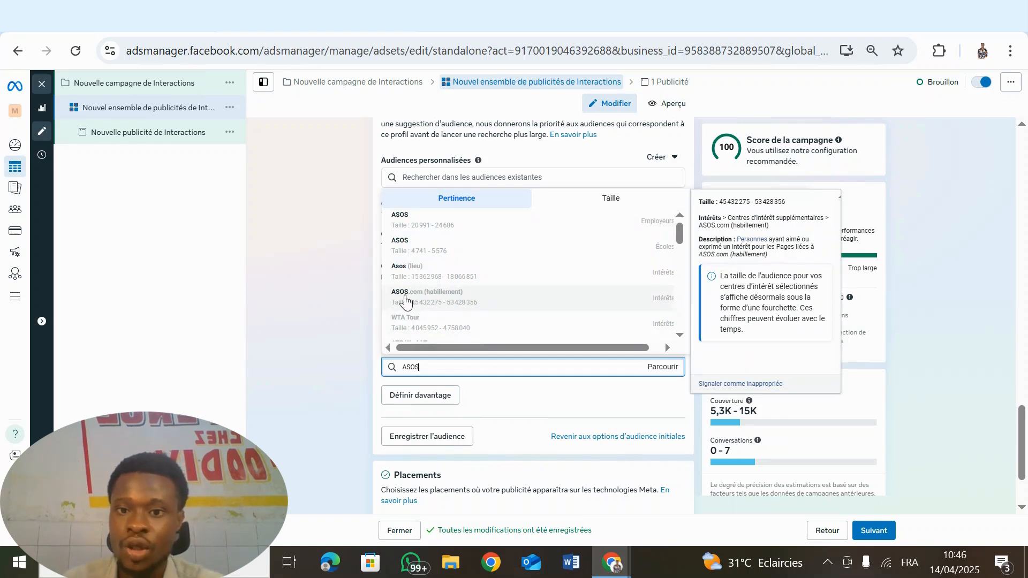
{"action": "left_click", "coordinate": [551, 307]}
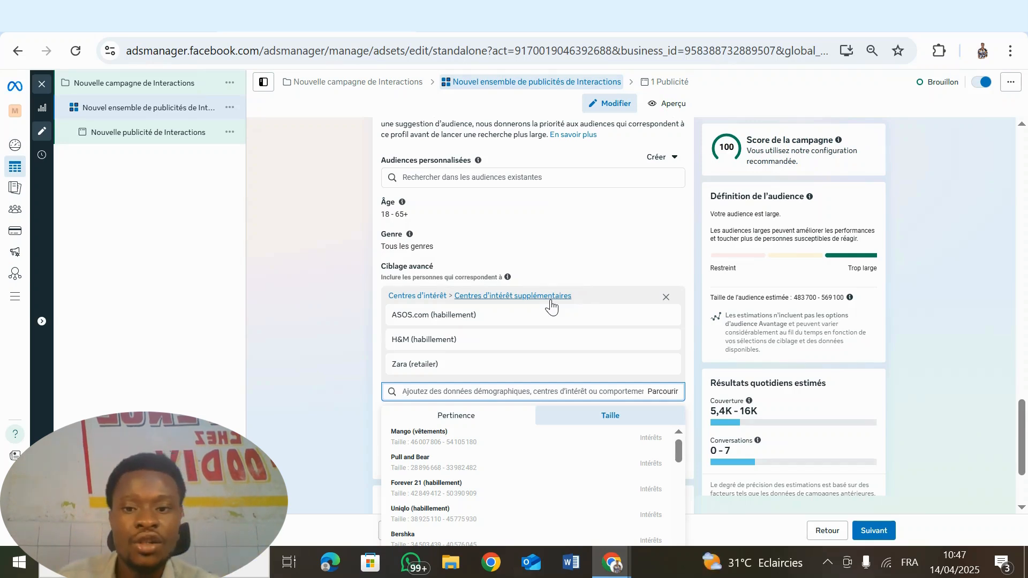
Remove the H&M (habillement) and Zara (retailer) interests from Ciblage avancé
{"action": "mouse_move", "coordinate": [664, 336]}
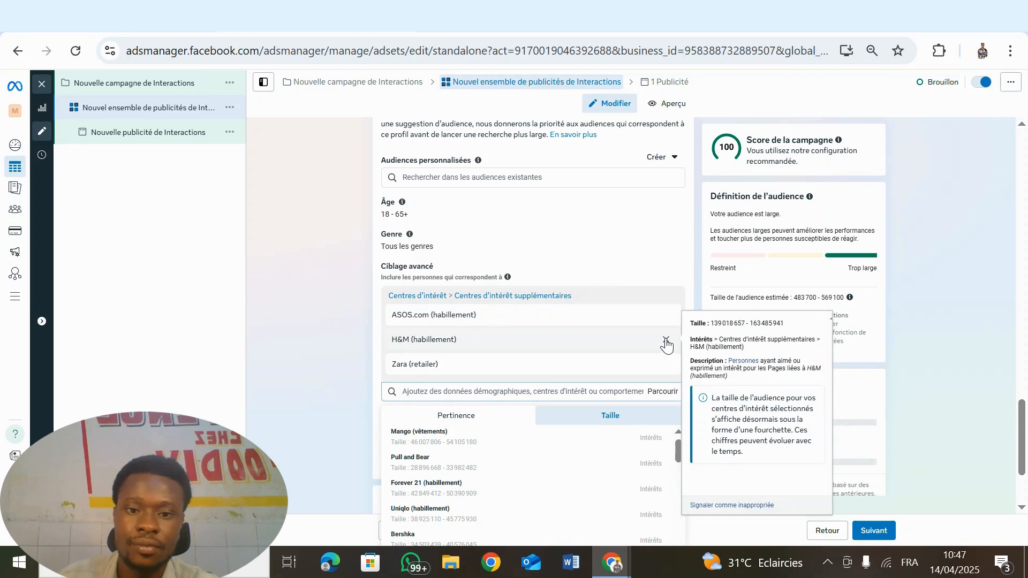
{"action": "left_click", "coordinate": [665, 341]}
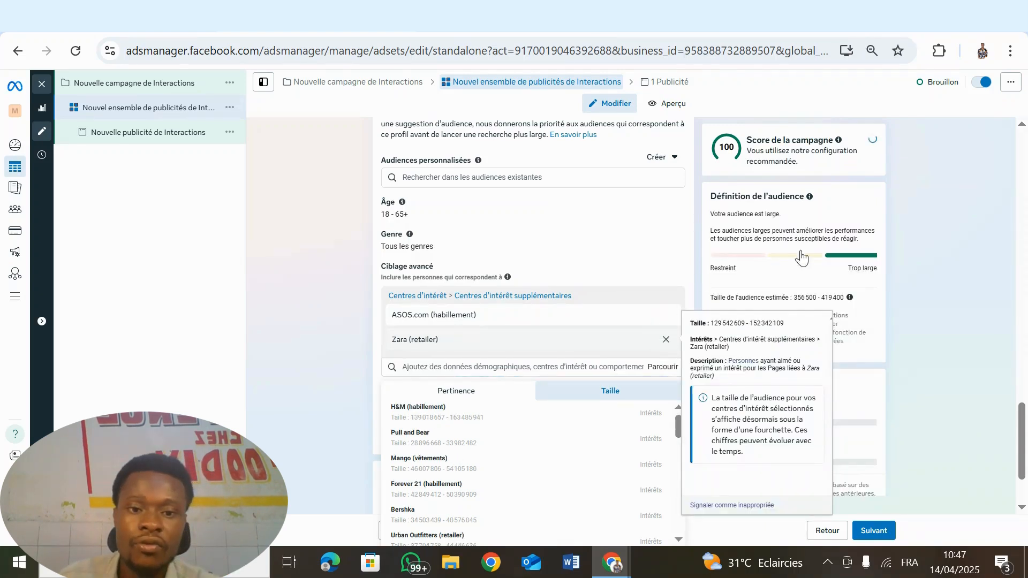
{"action": "left_click", "coordinate": [666, 340]}
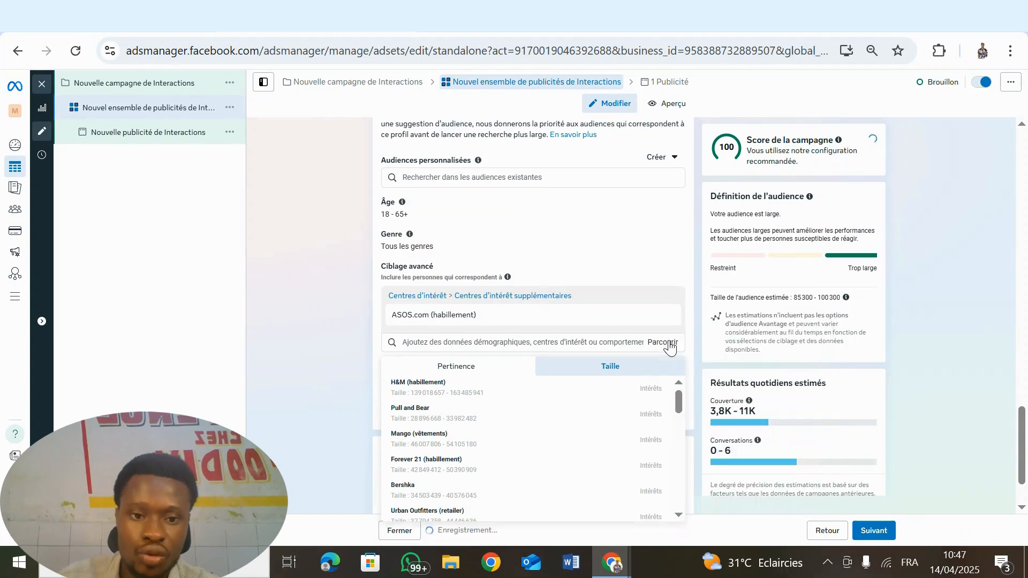
Review the suggested related interests in Ciblage avancé and look back at the Google results for "vetement"
{"action": "left_click", "coordinate": [458, 341]}
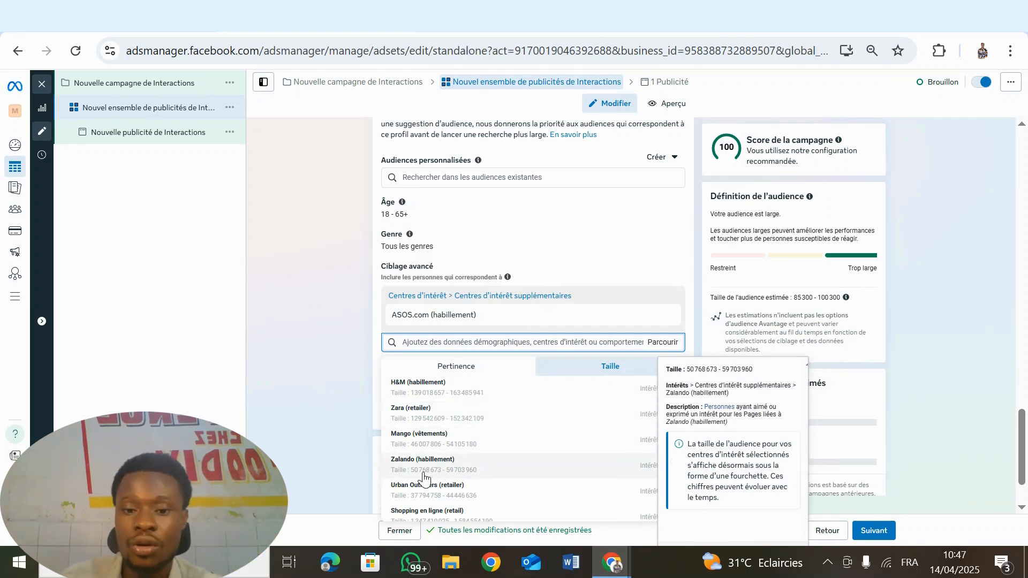
{"action": "key", "text": "alt+Tab"}
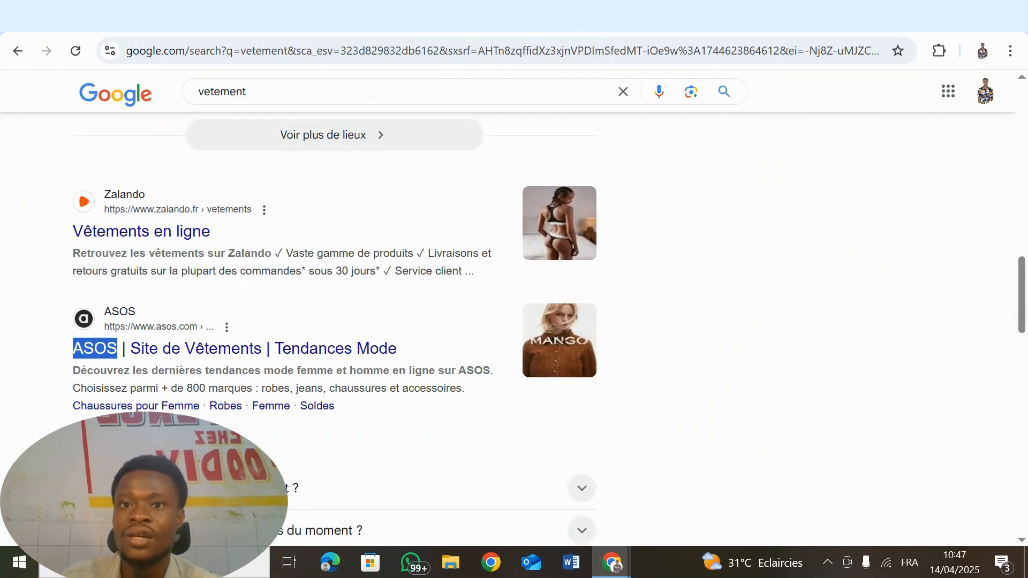
{"action": "left_click", "coordinate": [284, 30]}
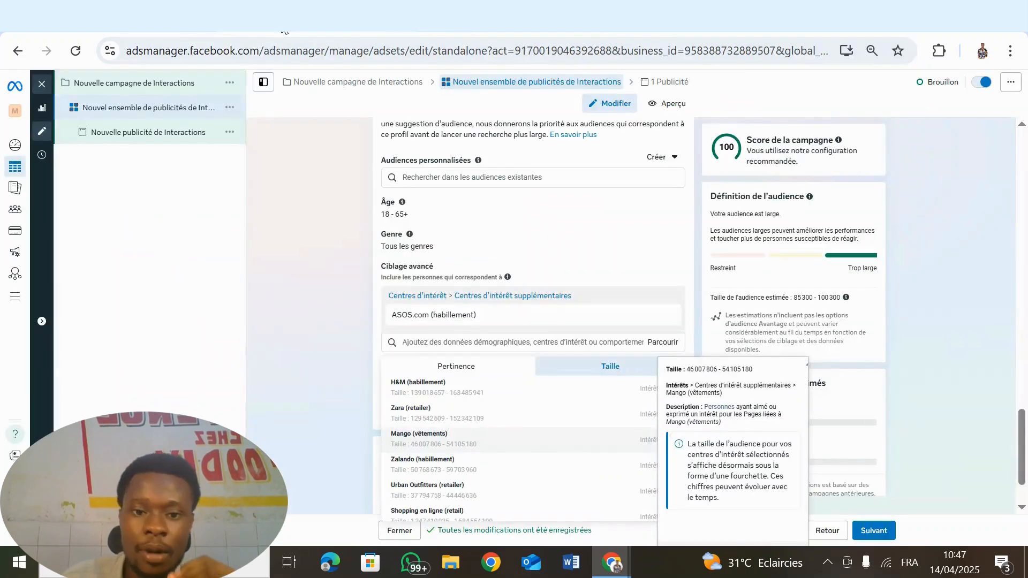